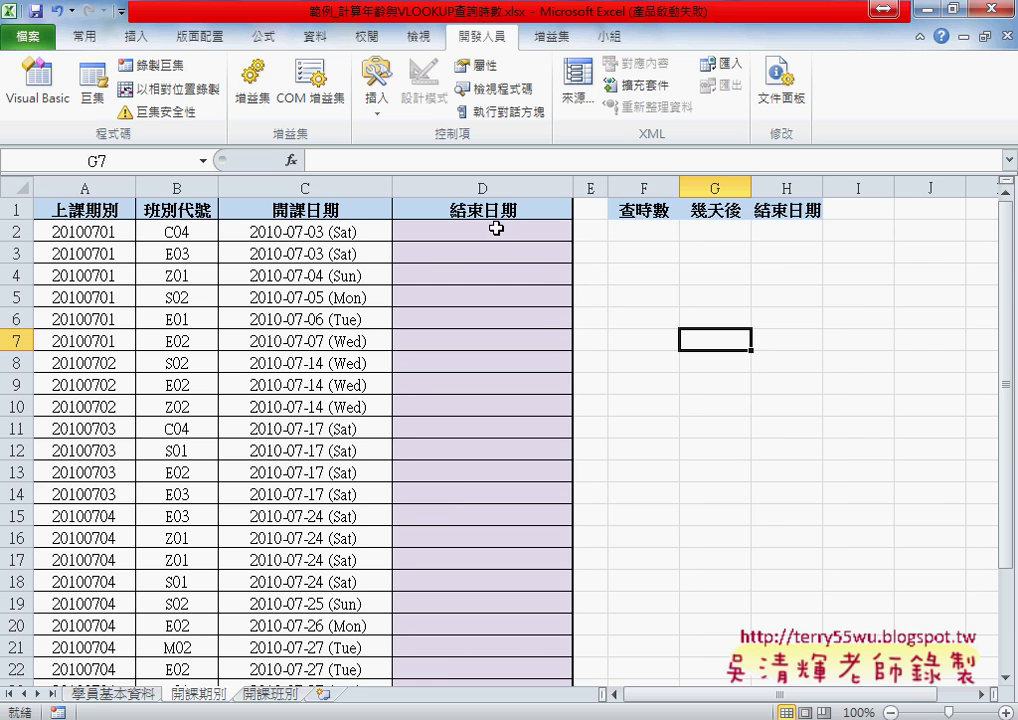
Step: On the 學員基本資料 sheet, enter =DATEDIF(B2,TODAY(),"Y") in C2 so it shows age 48
left_click(112, 692)
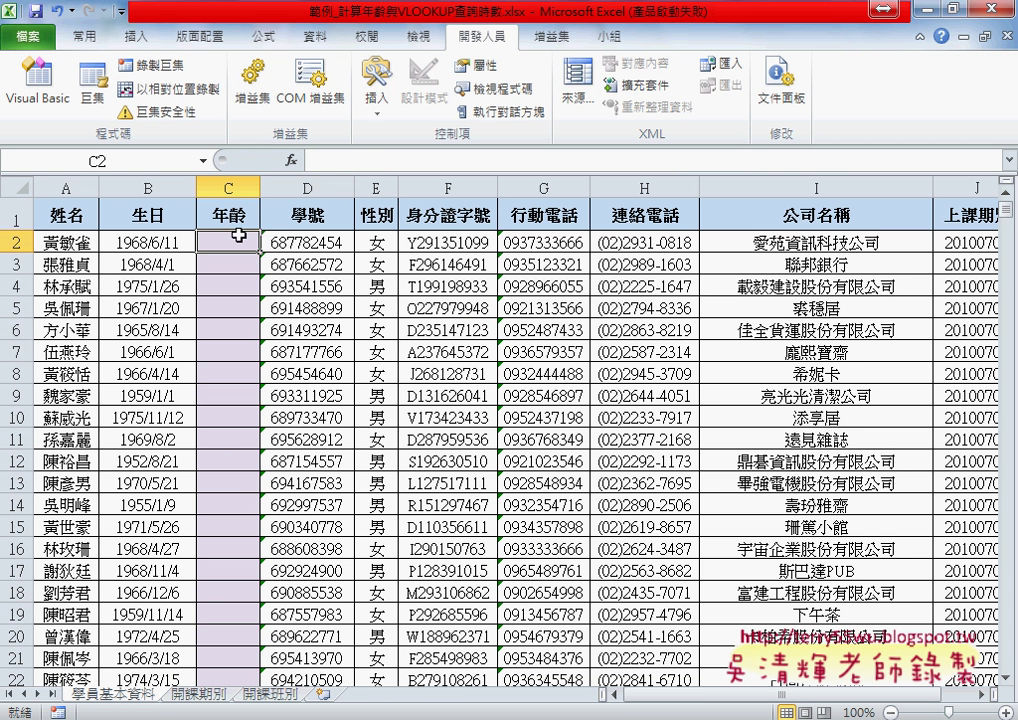
left_click(352, 159)
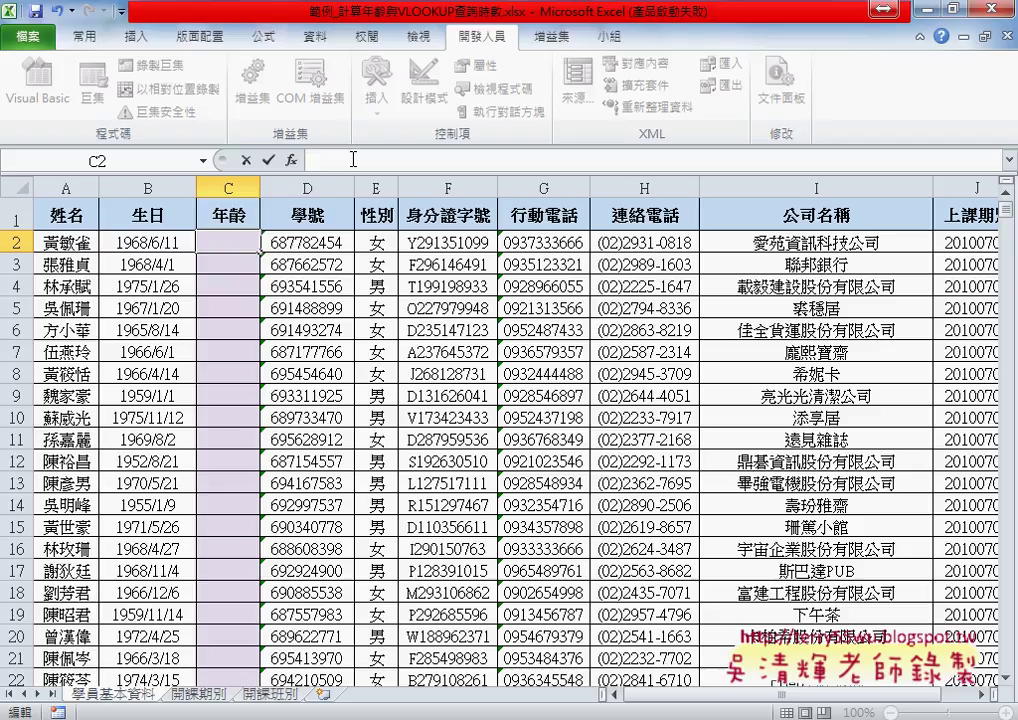
type("=")
type("date")
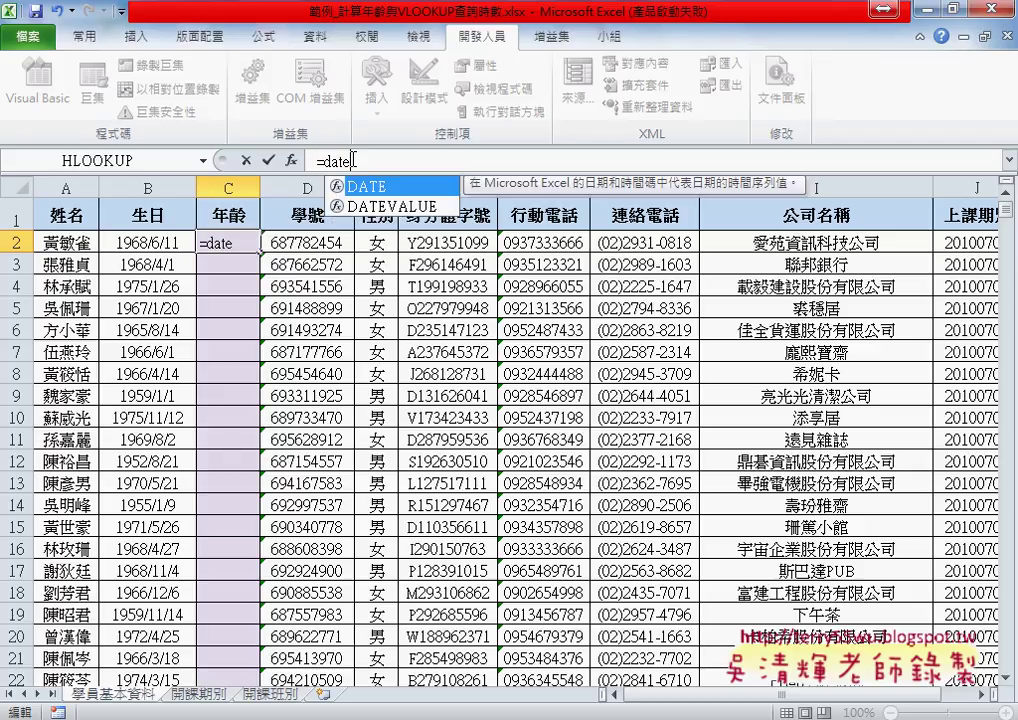
type("dif(")
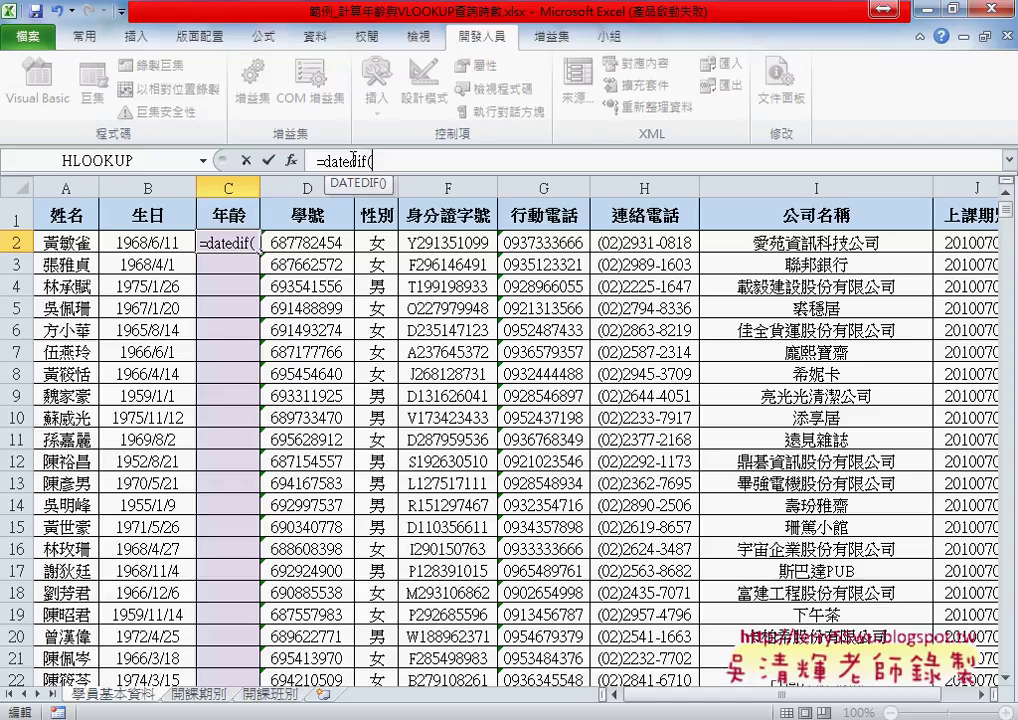
left_click(150, 243)
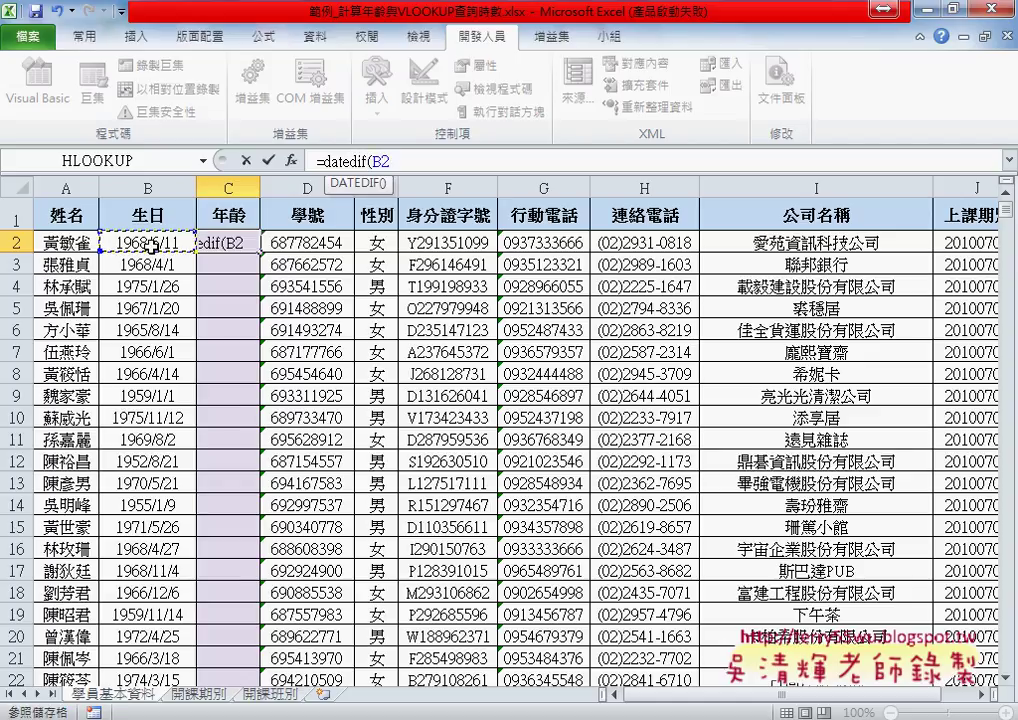
type(",")
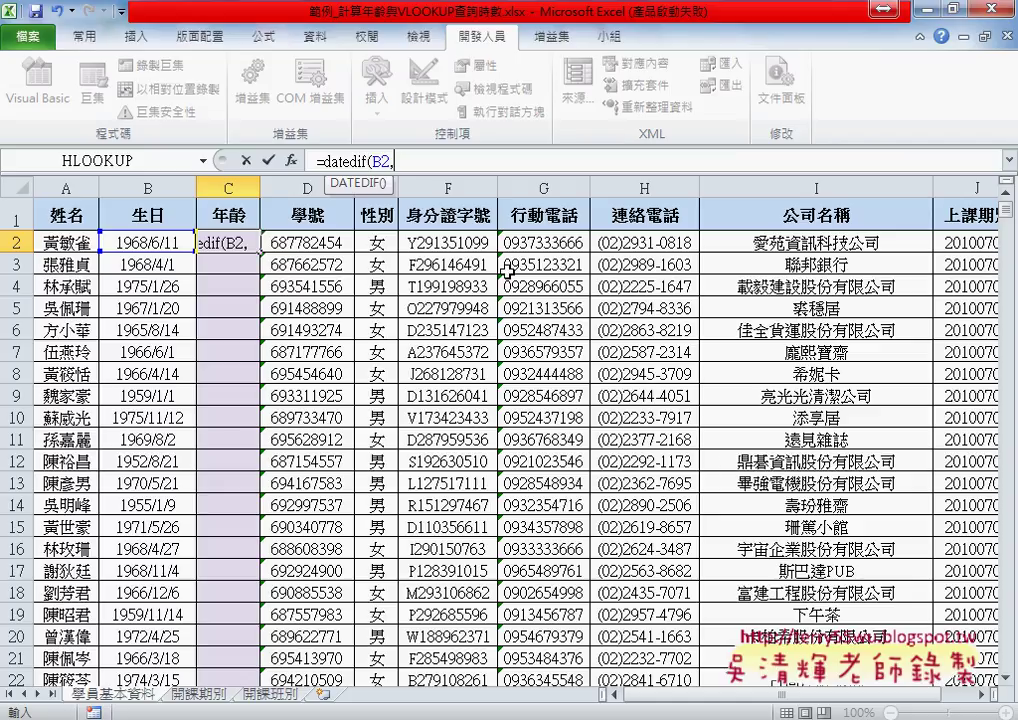
type("toda")
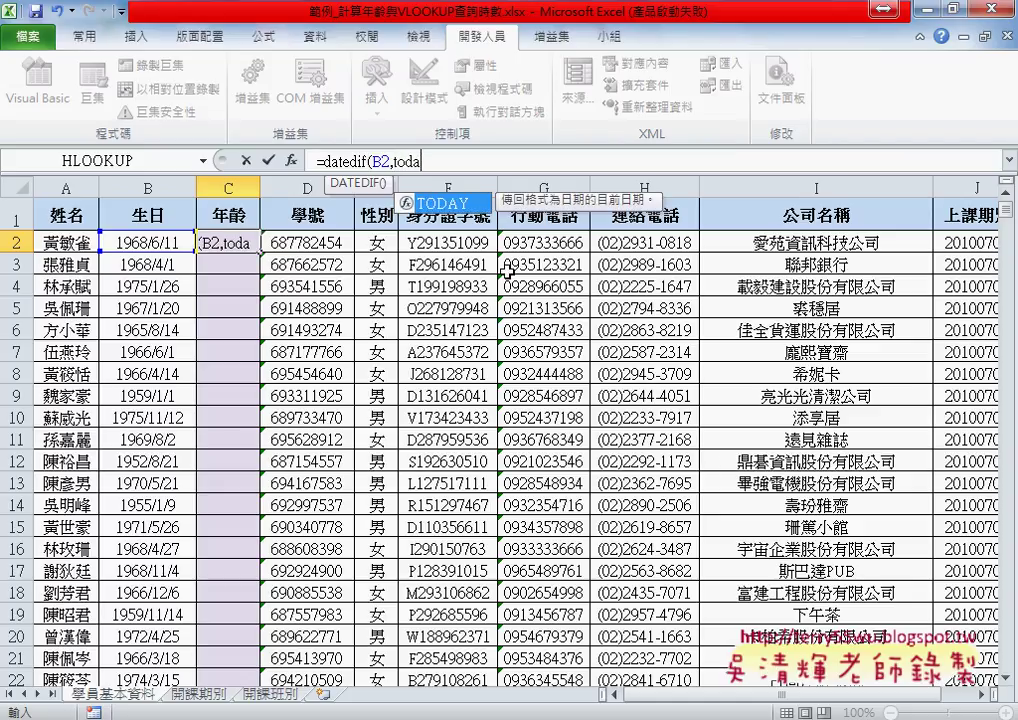
type("y()")
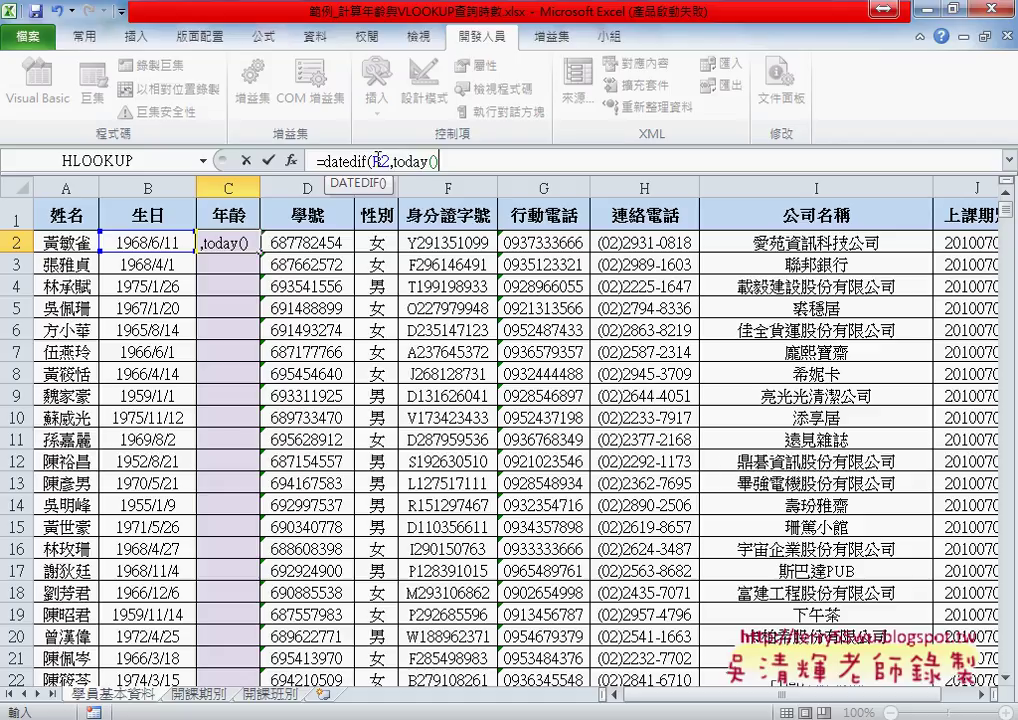
type(",\"")
type("Y\"")
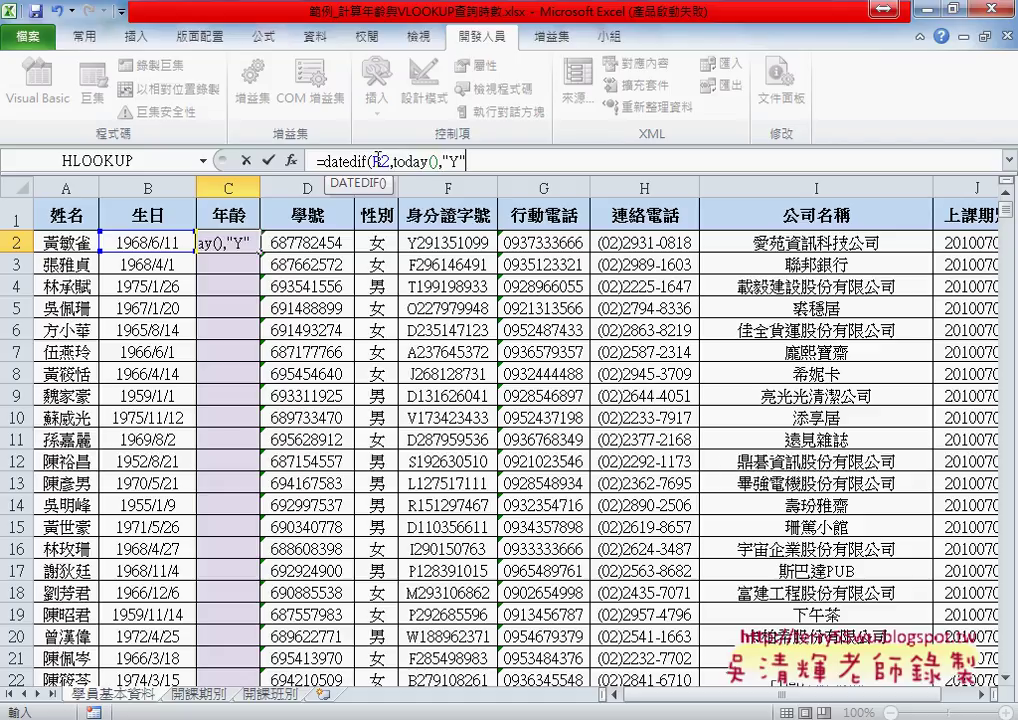
type(")")
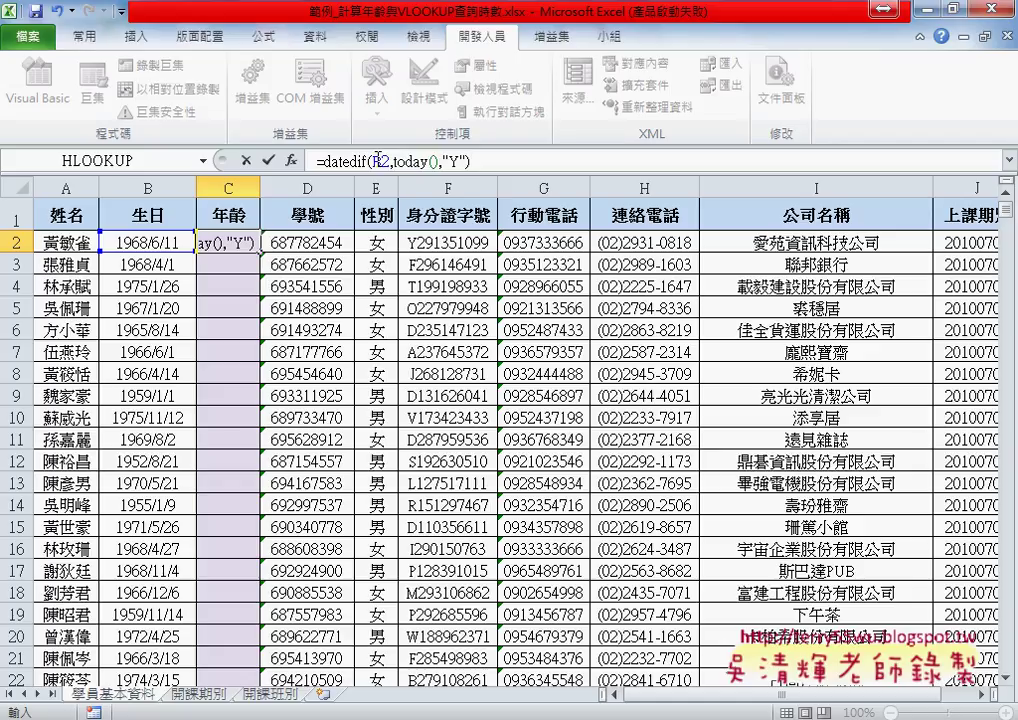
left_click(268, 160)
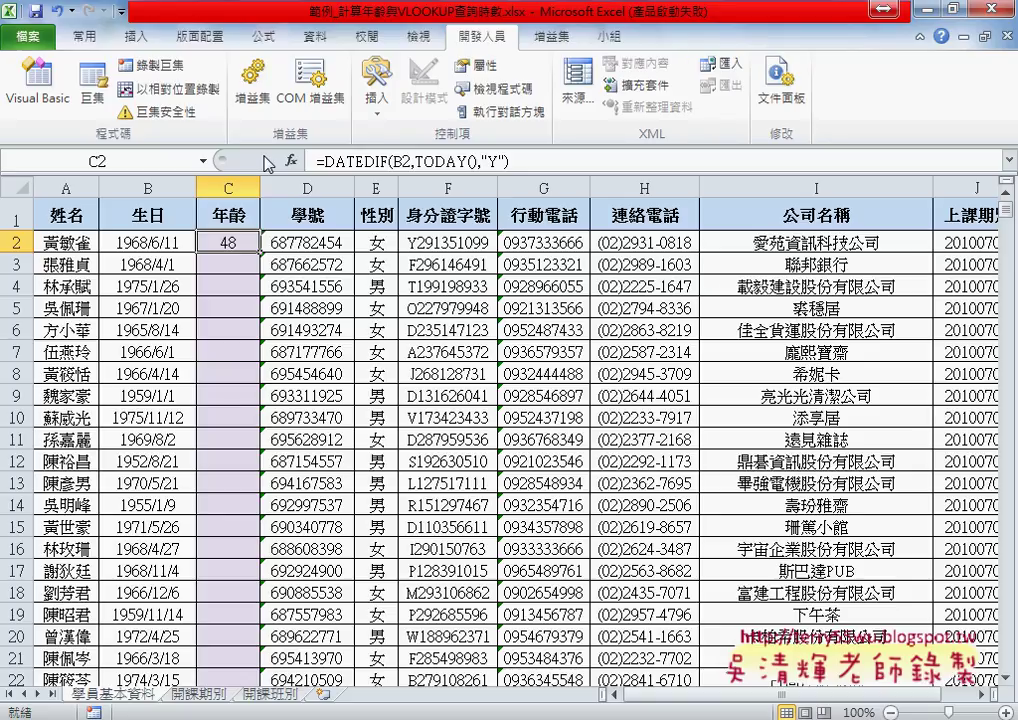
Step: Append &"歲" to C2's age formula and fill it down the 年齡 column
left_click(411, 161)
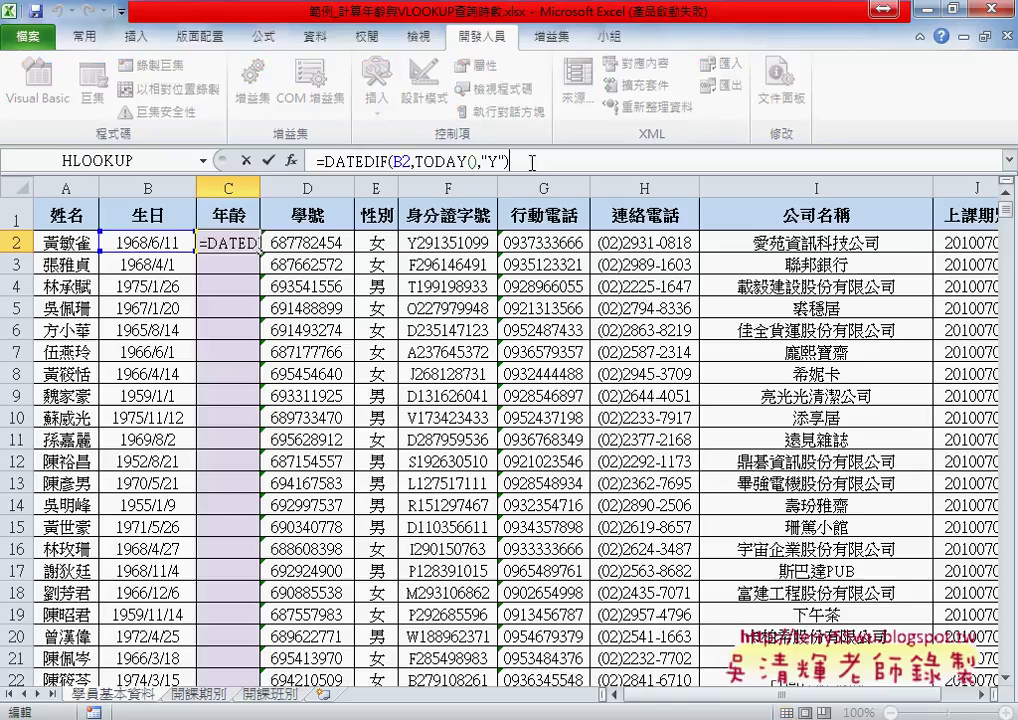
type("&")
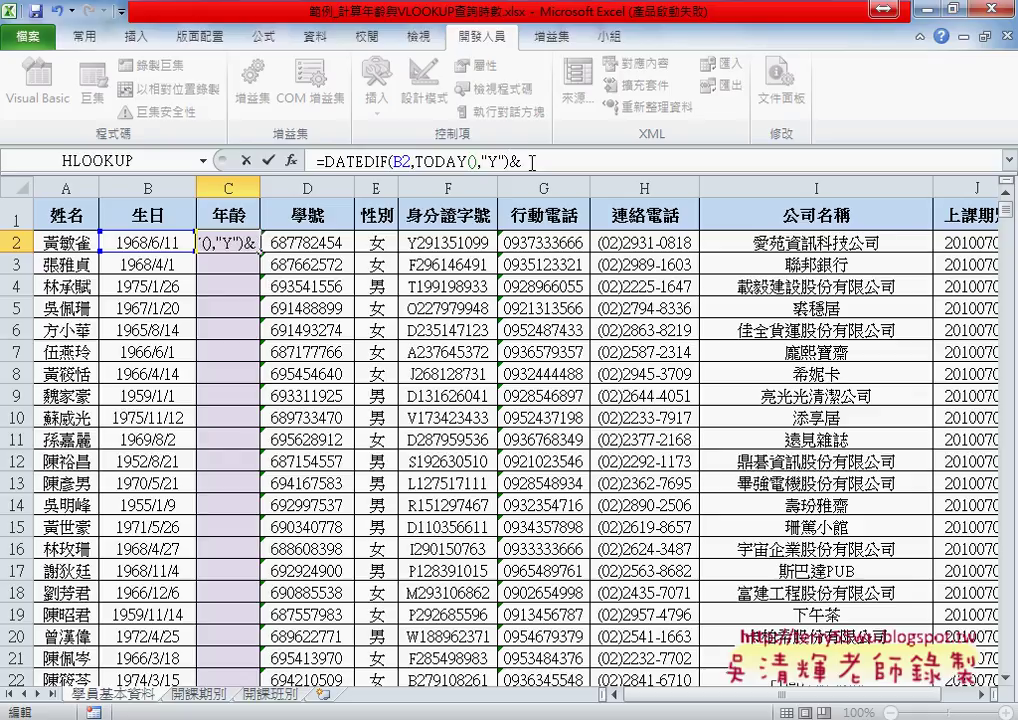
type("\"")
type("ㄙㄨ")
type("ㄟˋ")
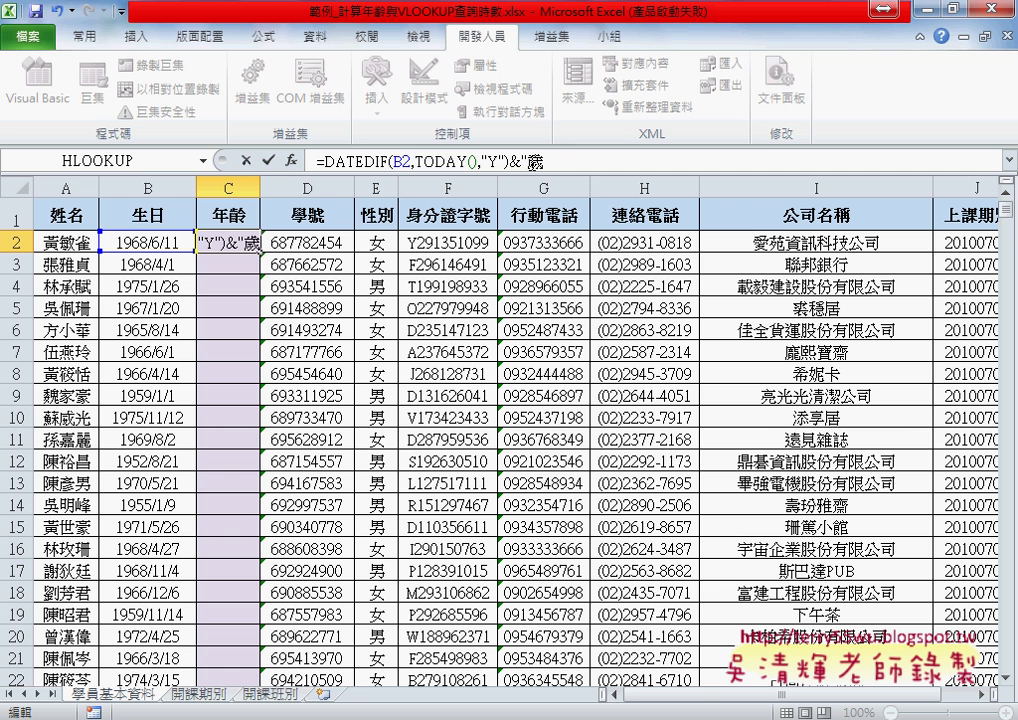
type("\"")
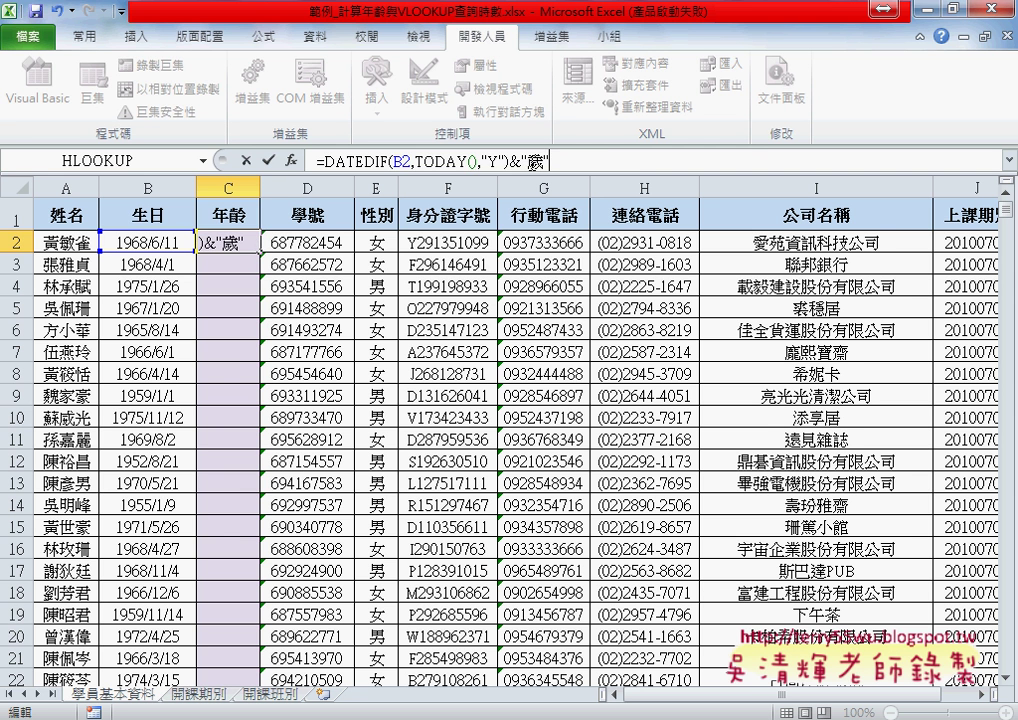
key("Return")
left_click(228, 242)
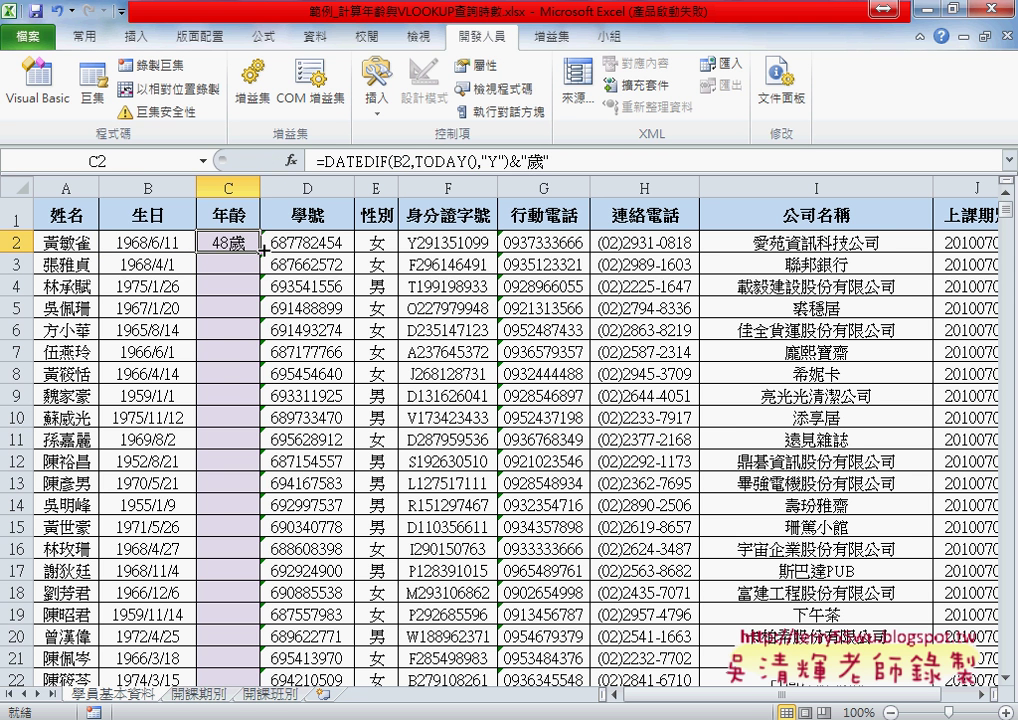
double_click(260, 251)
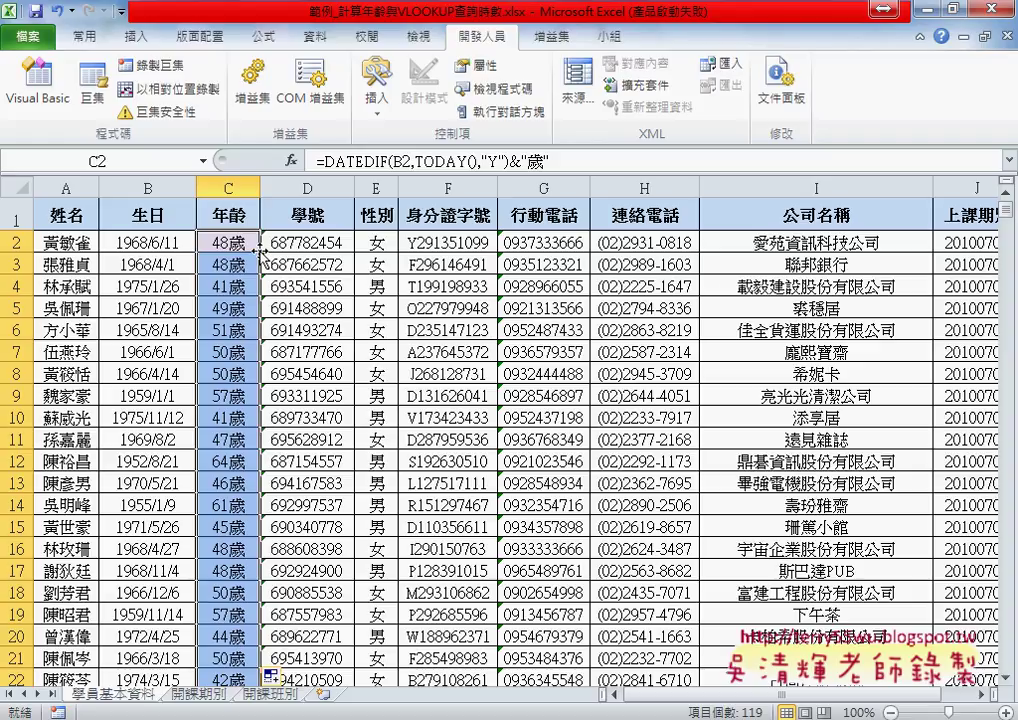
left_click(227, 241)
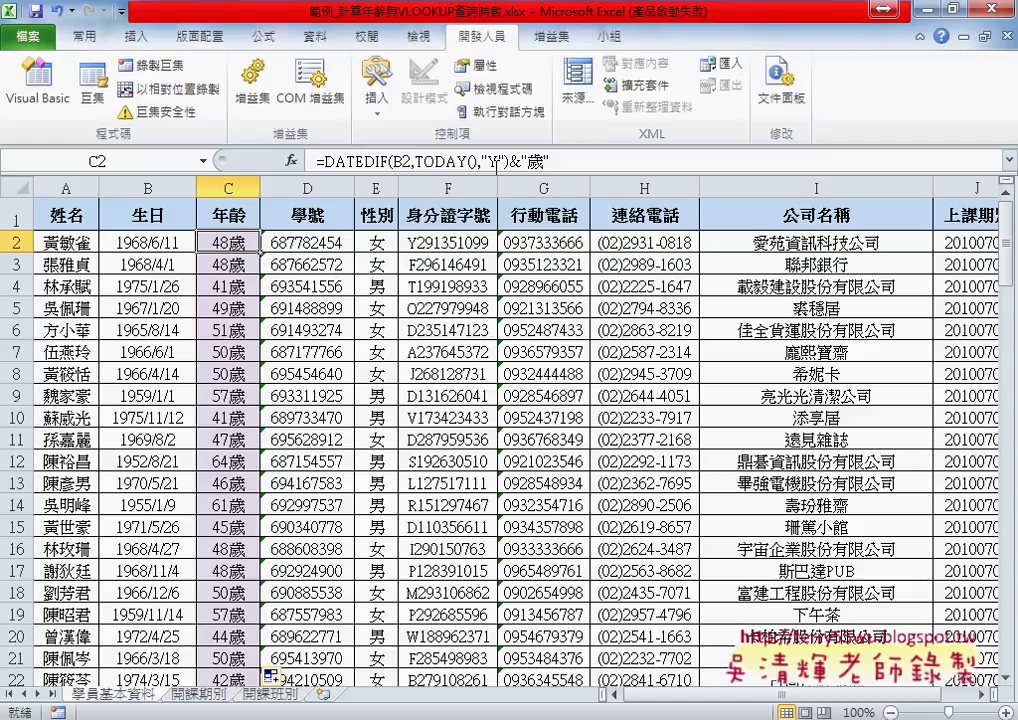
Step: Remove the &"歲" suffix from C2's formula so it shows 48, and bring up Format Cells for C2
left_click_drag(509, 160, 560, 160)
key("Delete")
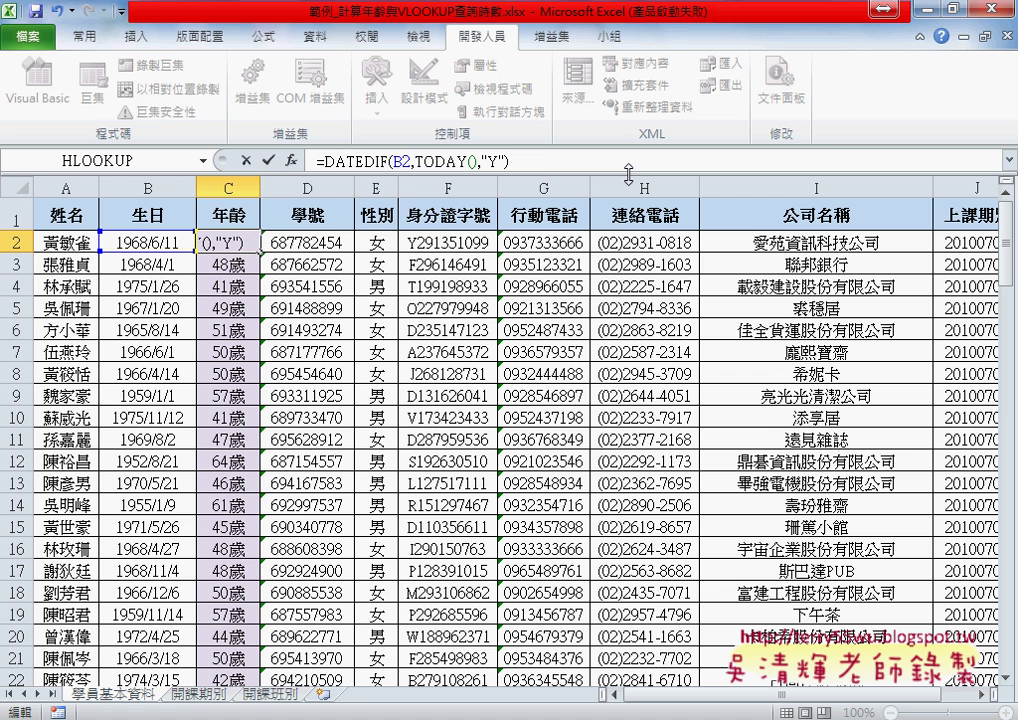
left_click(268, 160)
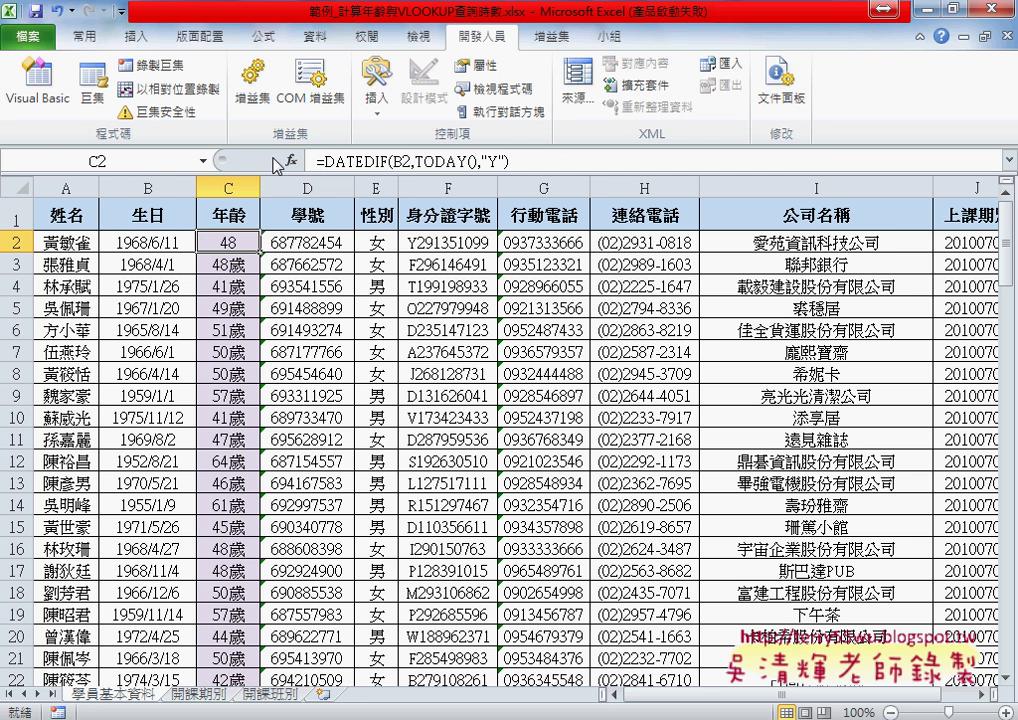
right_click(234, 242)
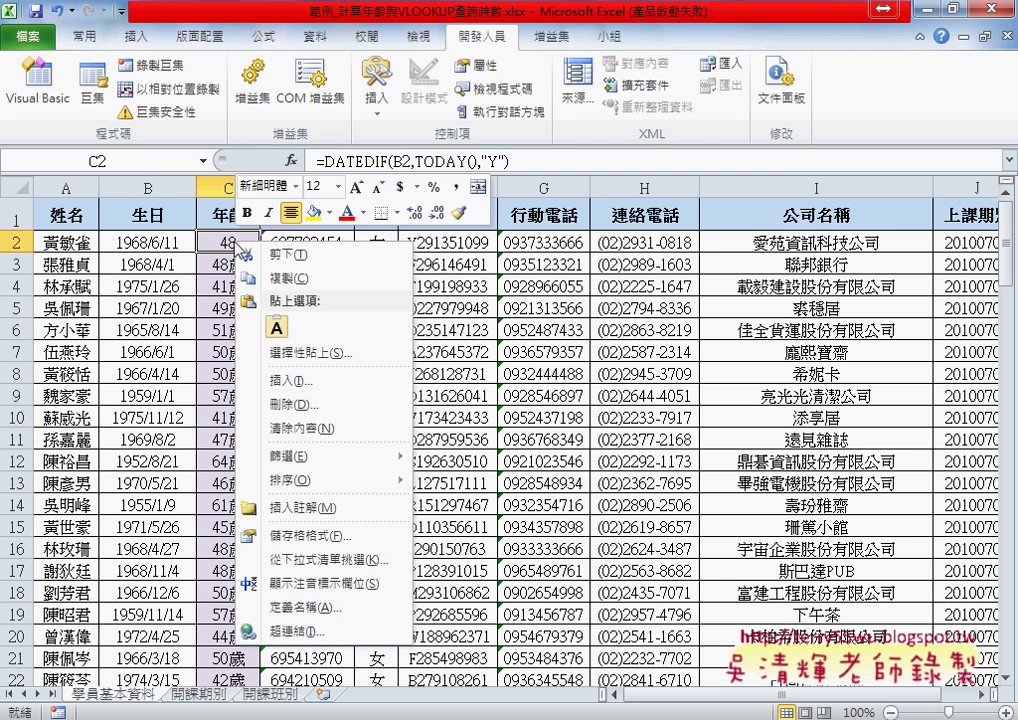
left_click(316, 537)
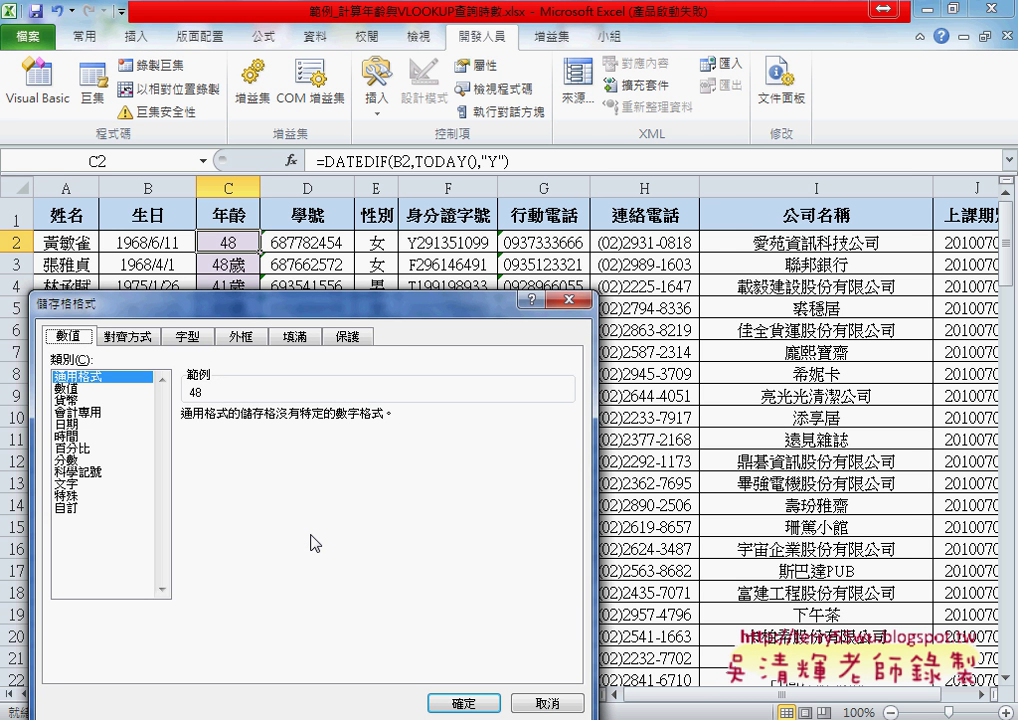
Step: Apply the custom number format 0"歲" to C2 so it displays 48歲
left_click_drag(396, 310, 692, 116)
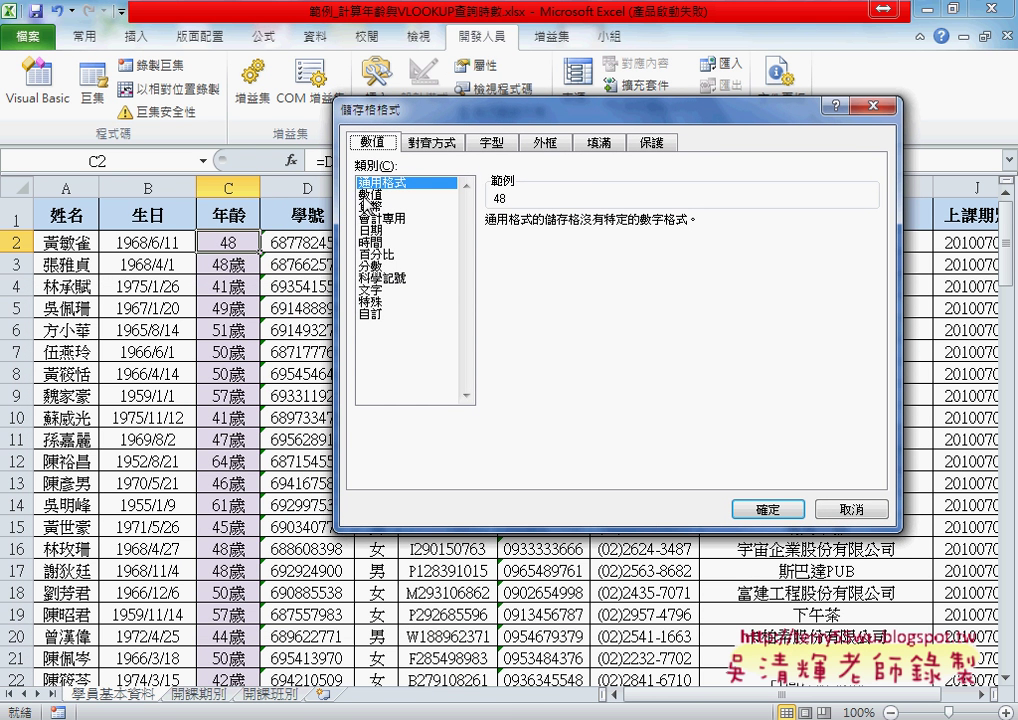
left_click(370, 315)
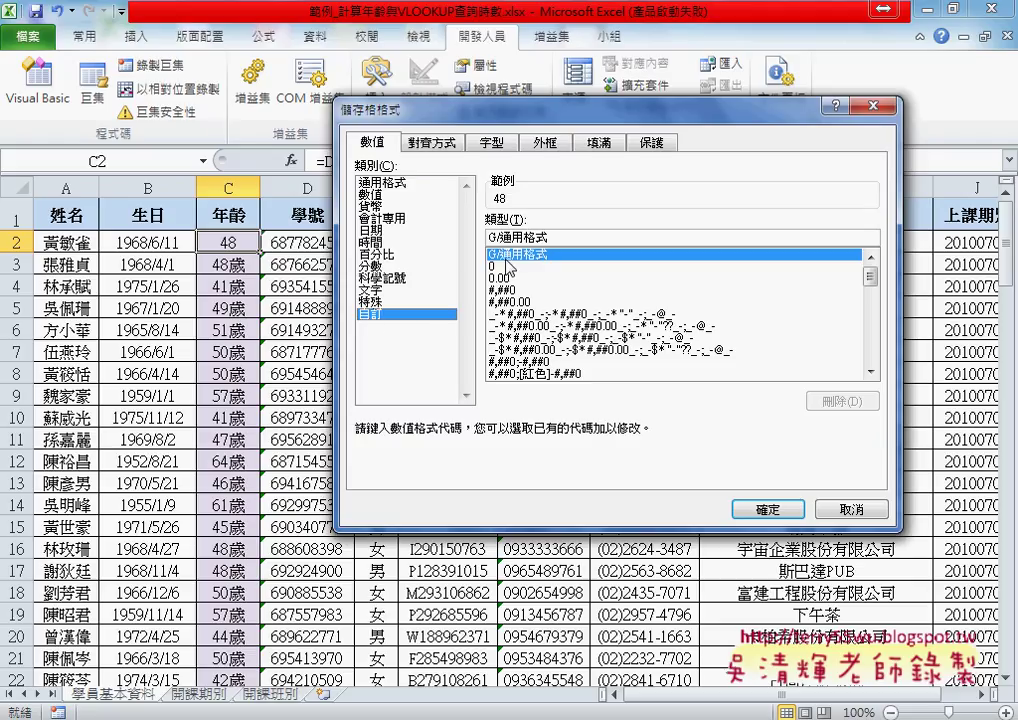
key("Tab")
type("0")
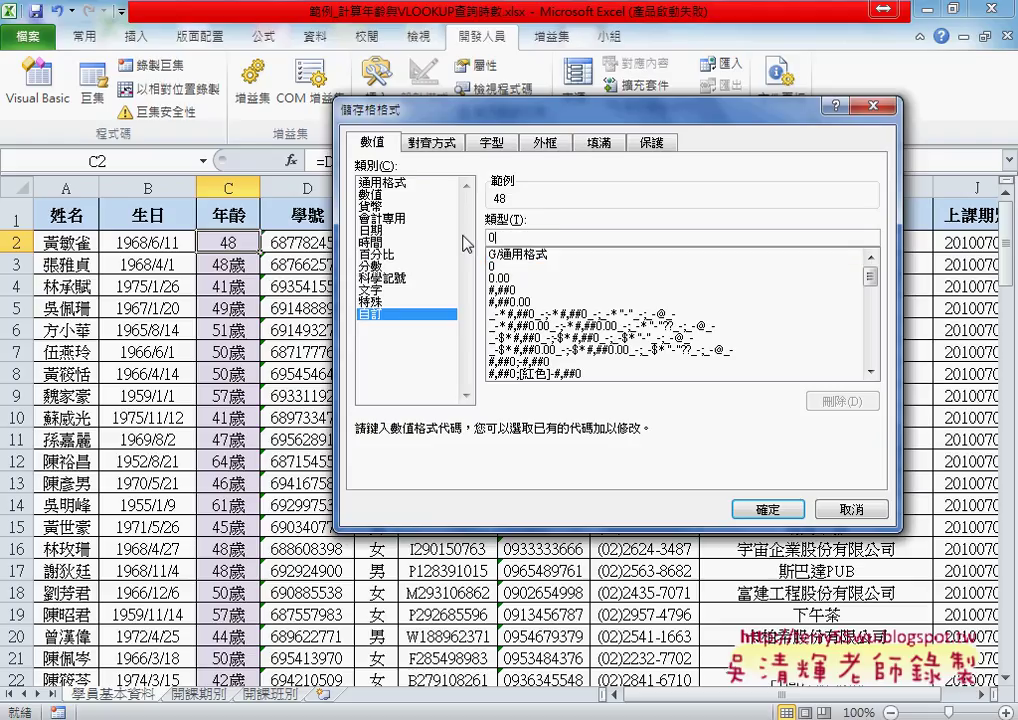
type("\"")
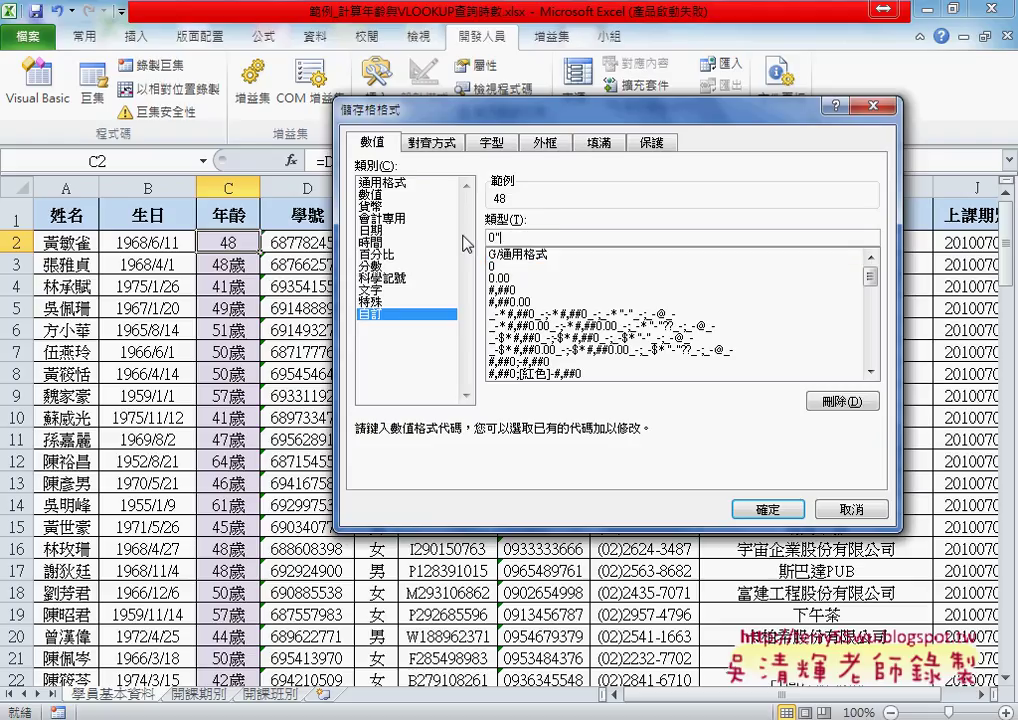
type("\"")
type("ㄙㄨㄟ")
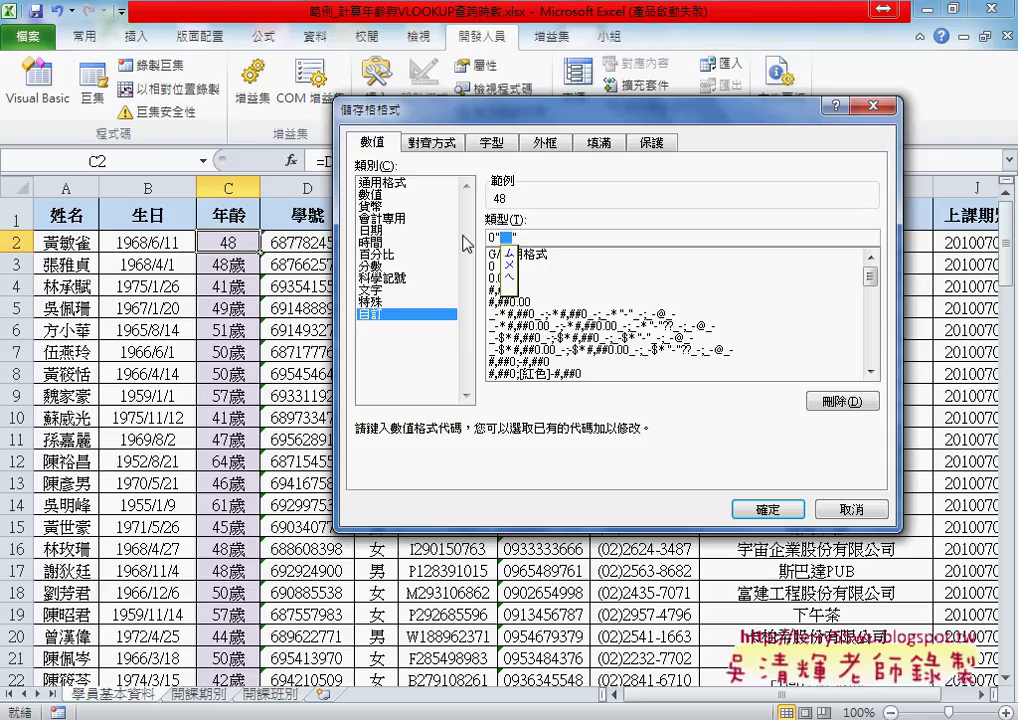
type("歲")
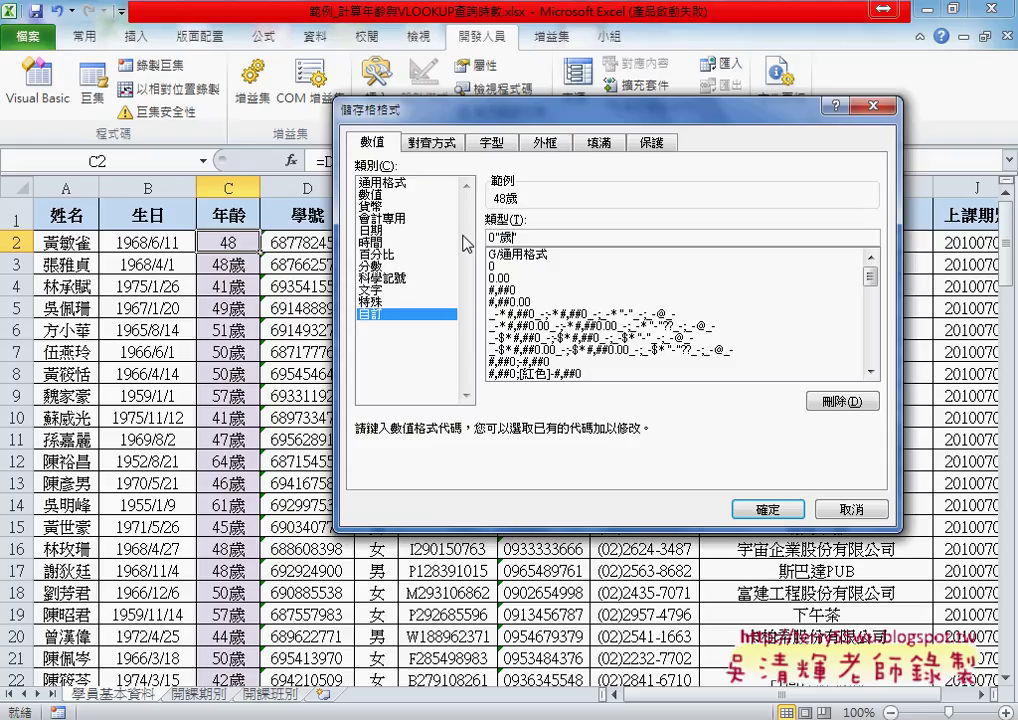
left_click_drag(494, 238, 543, 238)
left_click(494, 238)
double_click(493, 237)
left_click_drag(497, 237, 535, 236)
left_click(773, 509)
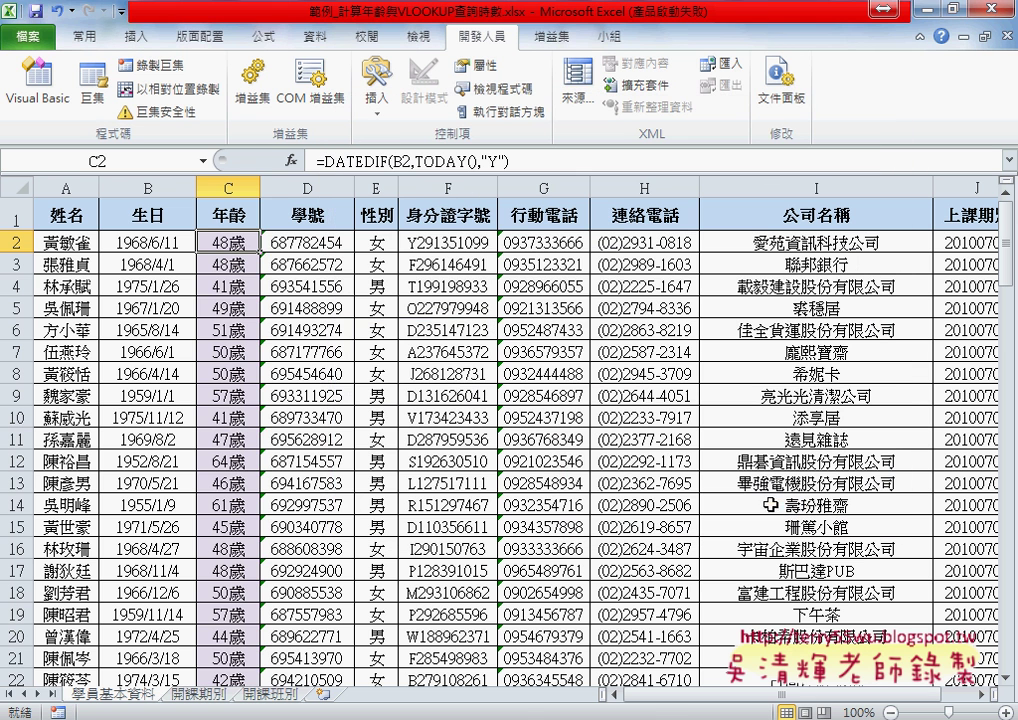
left_click(230, 241)
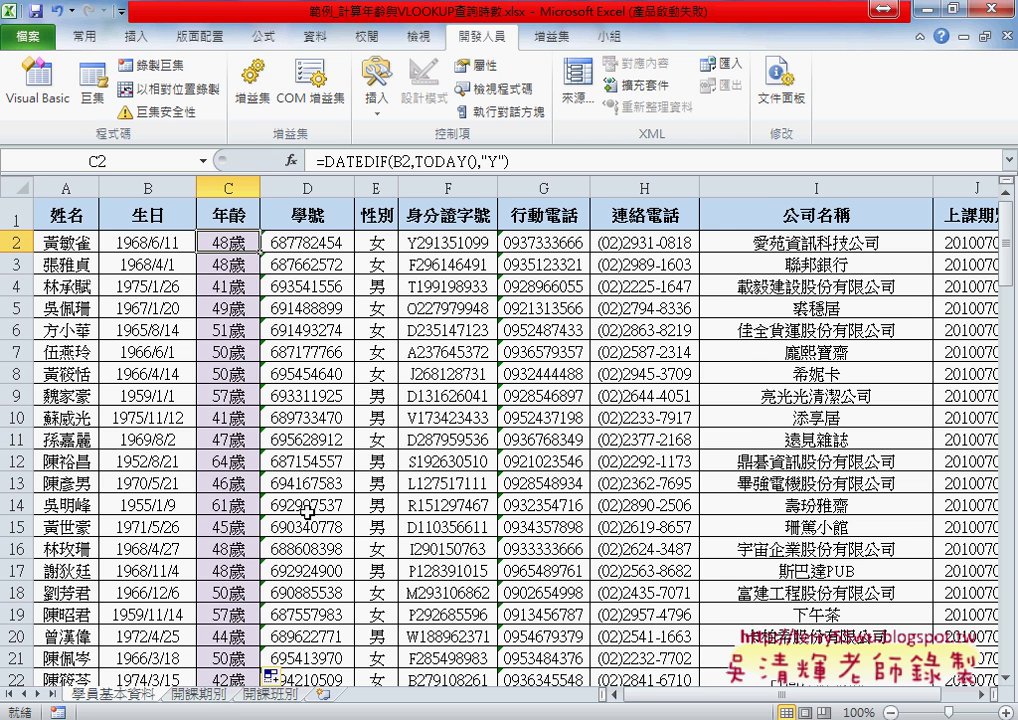
Step: Review the 開課期別 sheet and the 開課班別 hours, pointing out class code, start date, empty end date and F2
left_click(203, 695)
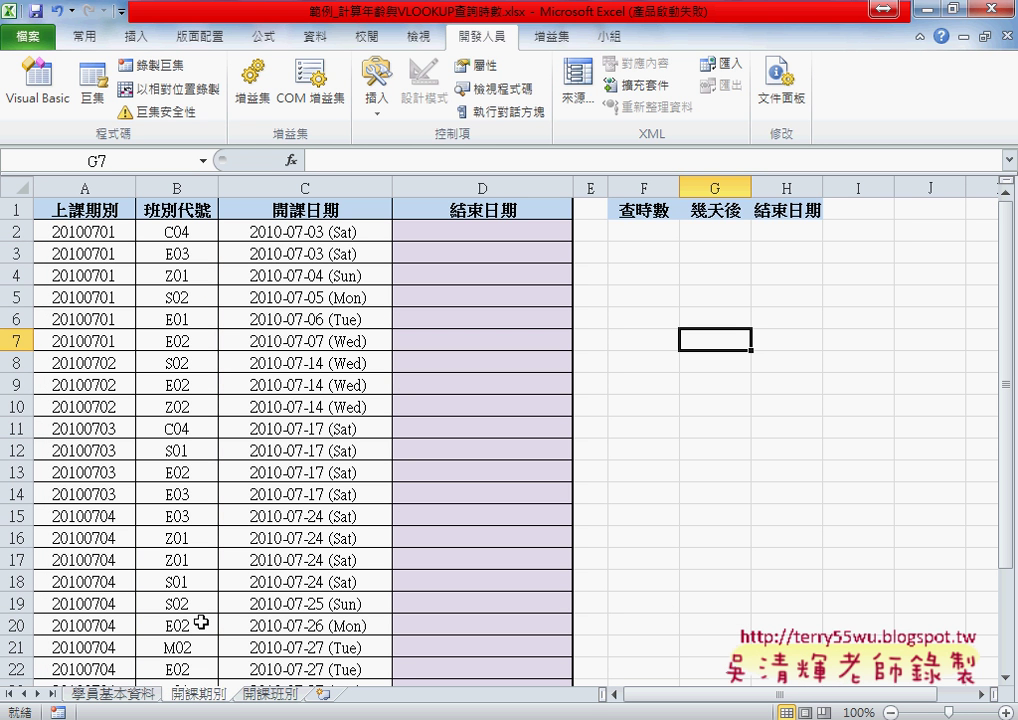
left_click(181, 232)
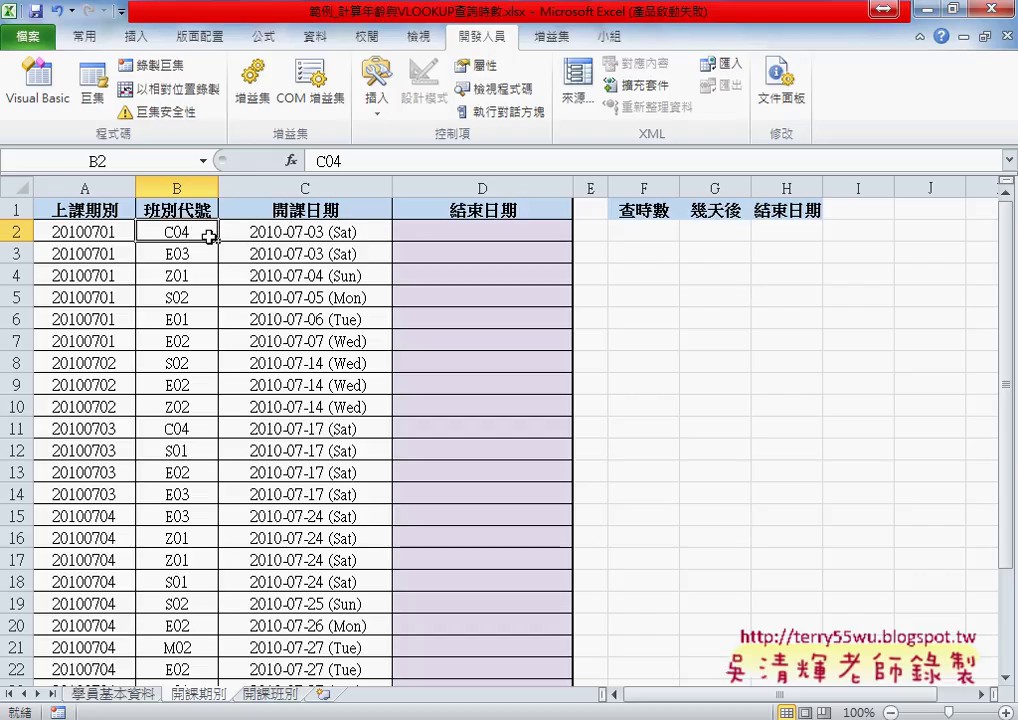
left_click(272, 694)
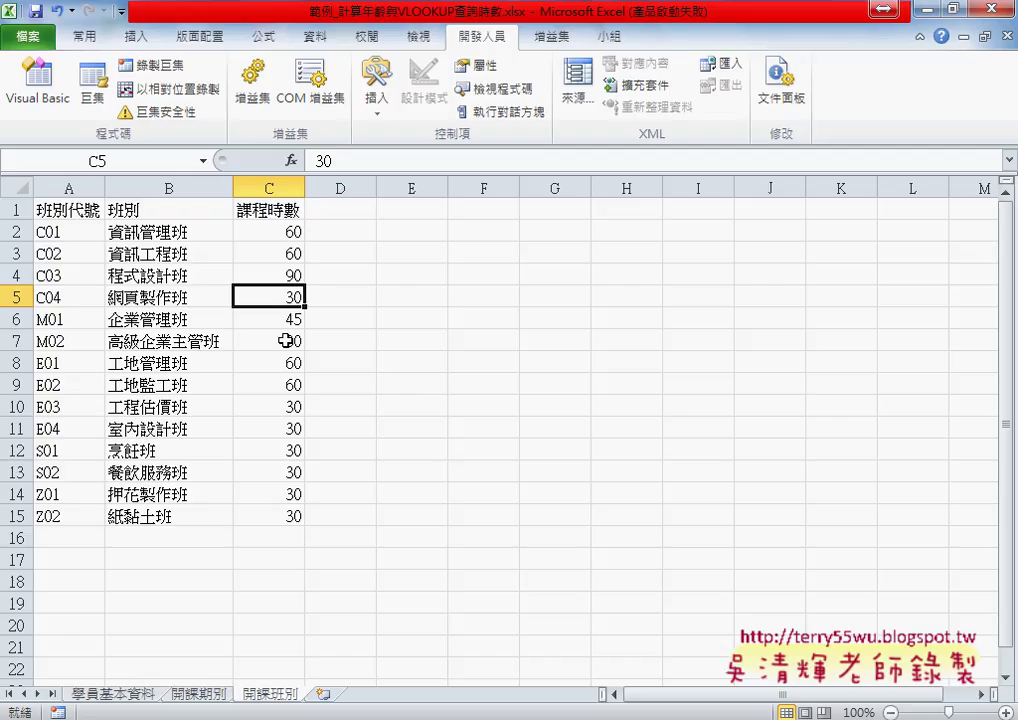
left_click(199, 693)
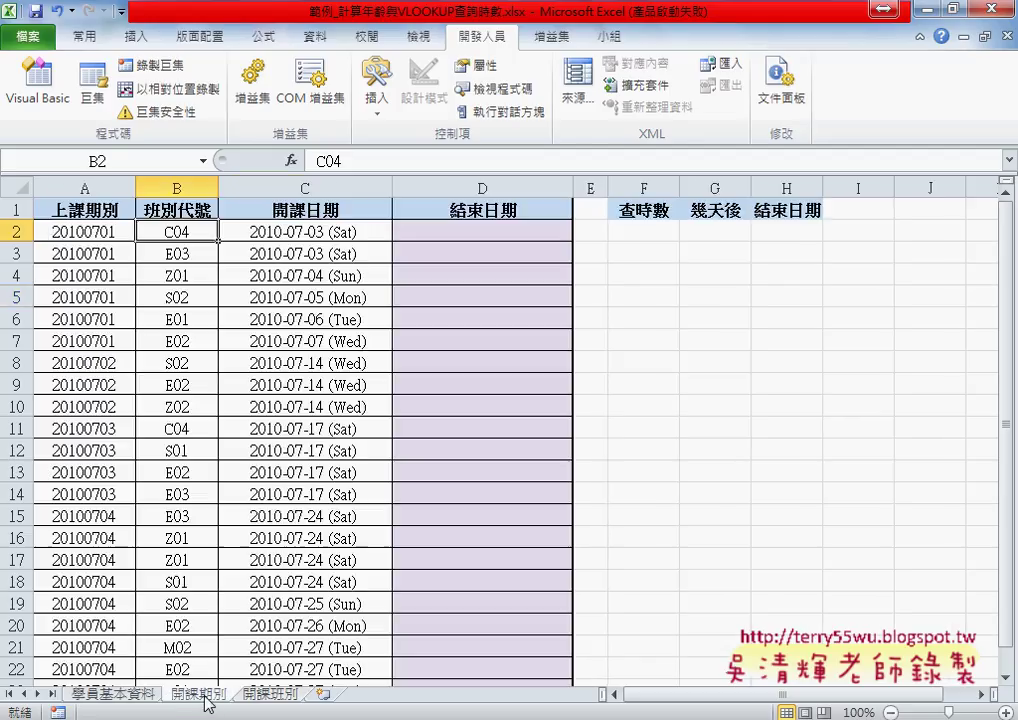
left_click(313, 230)
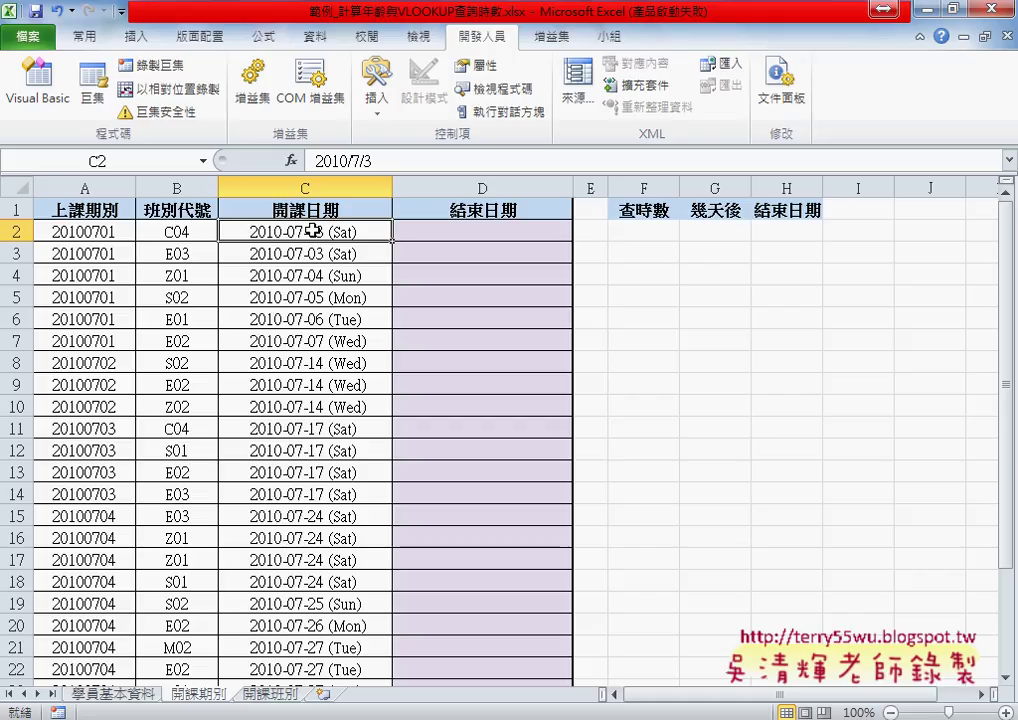
left_click(463, 233)
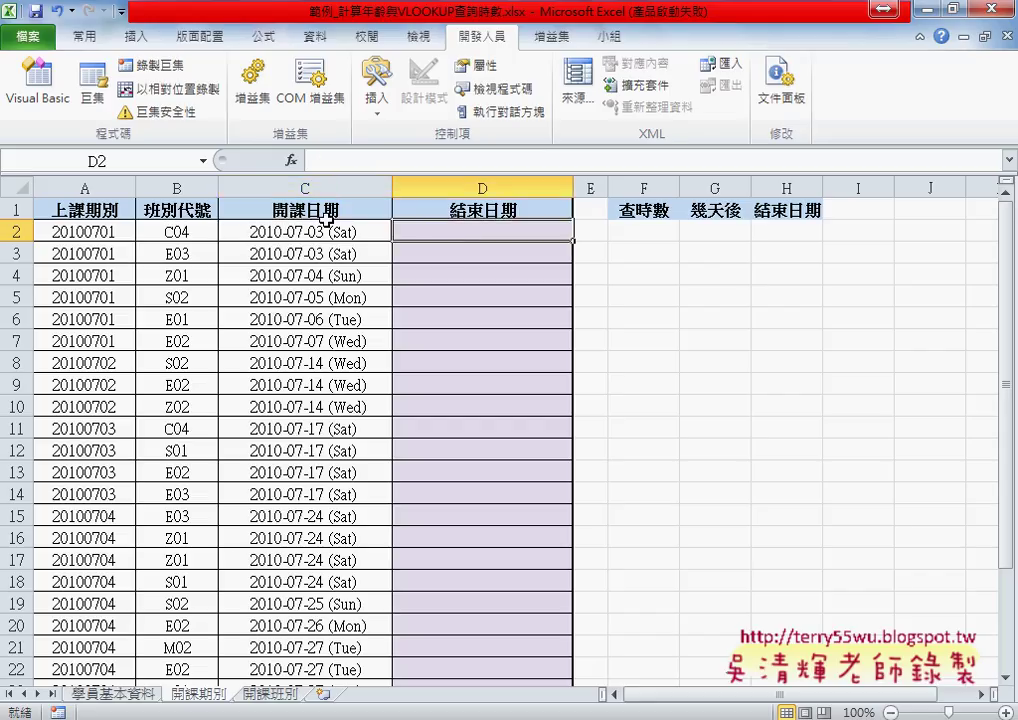
left_click(330, 228)
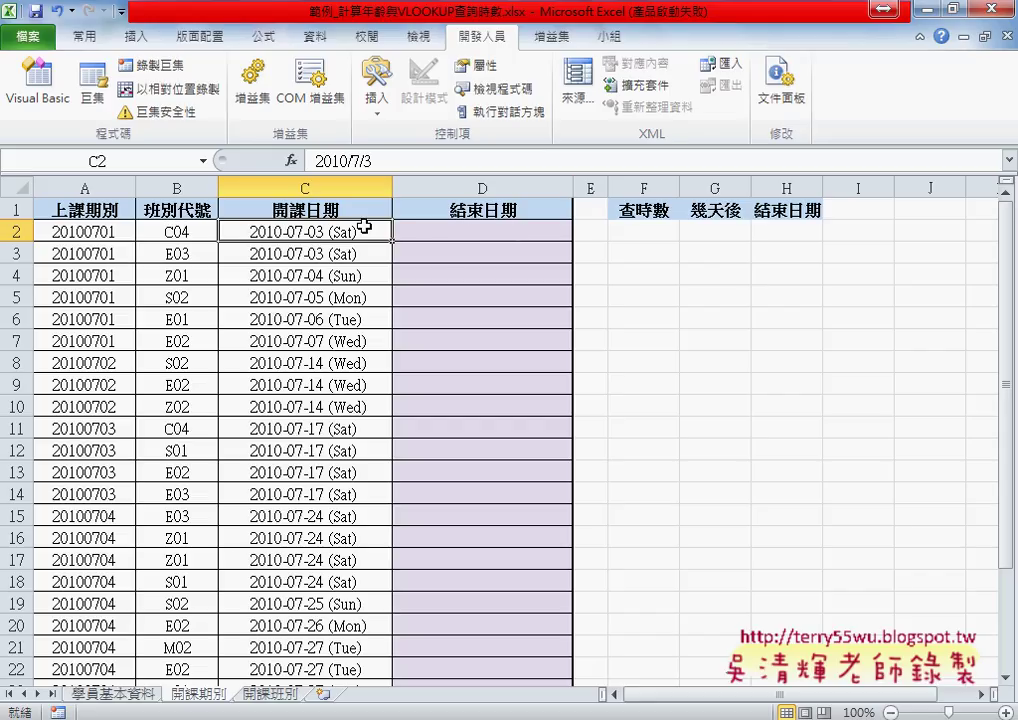
left_click(641, 231)
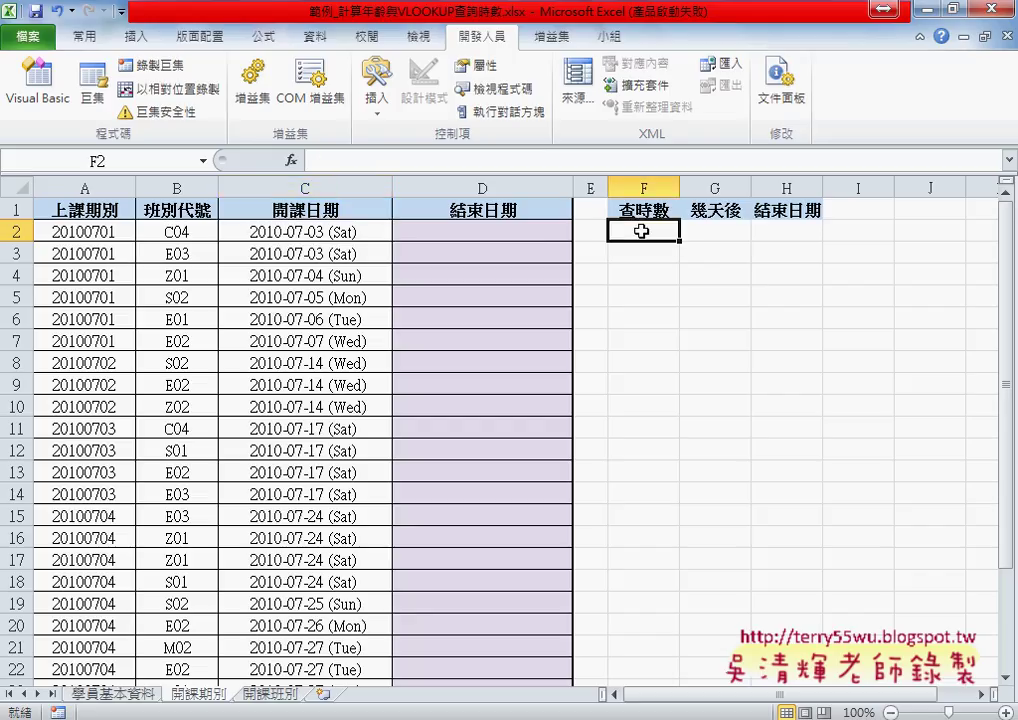
Step: Point out helper cells G2, H2 and F2, then the class code C04 in B2
left_click(715, 231)
left_click(775, 229)
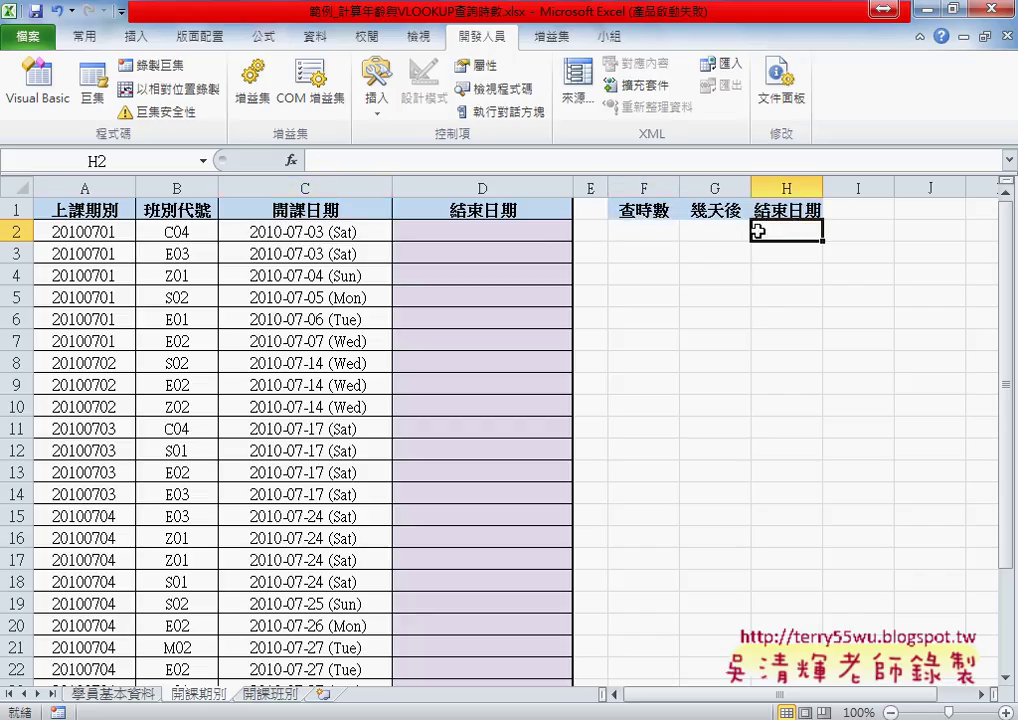
left_click(637, 232)
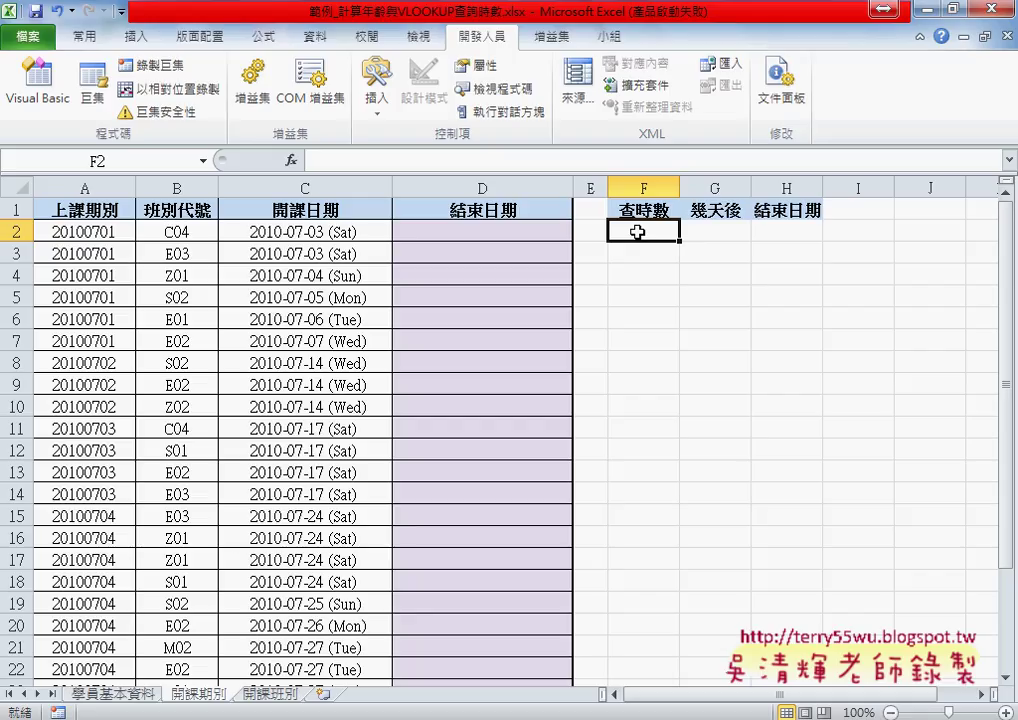
left_click(176, 235)
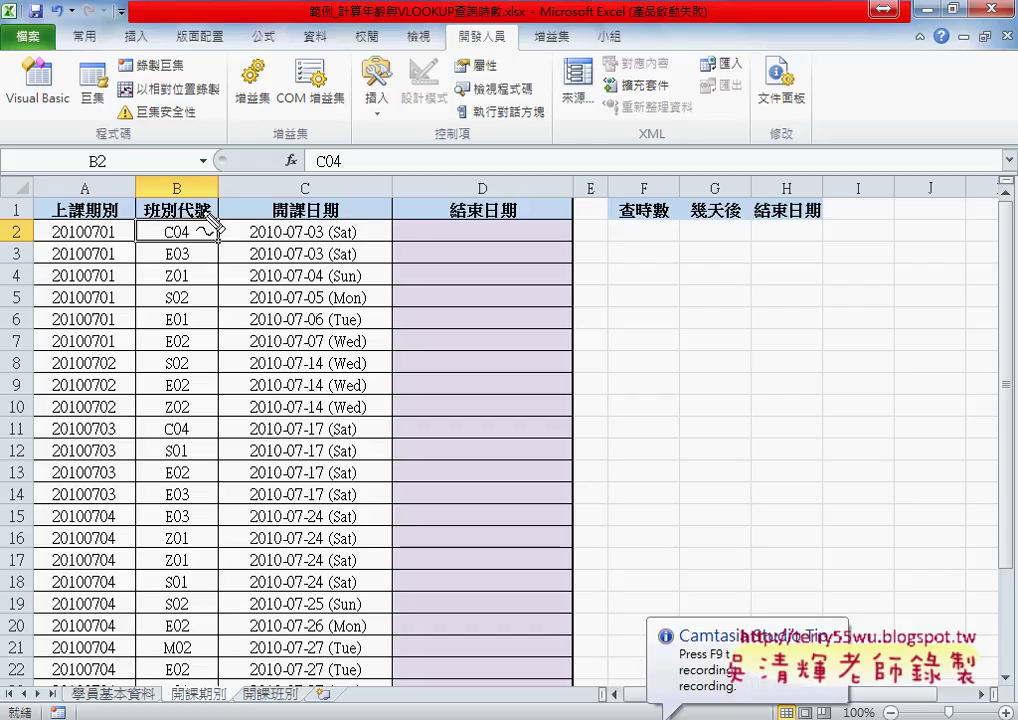
left_click_drag(186, 220, 190, 222)
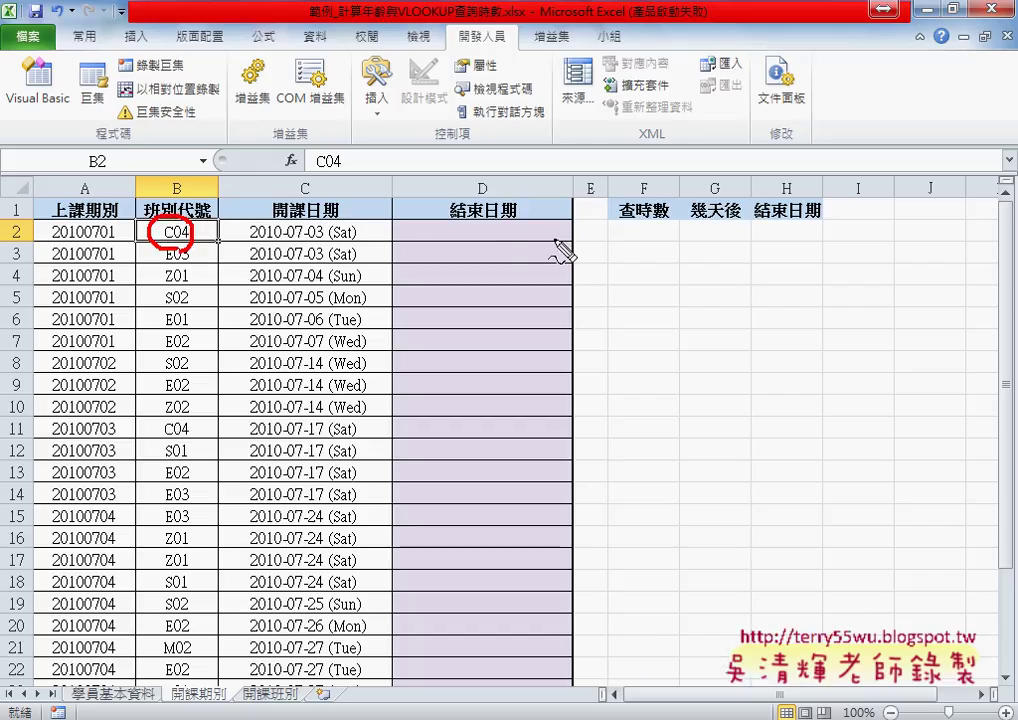
key("Escape")
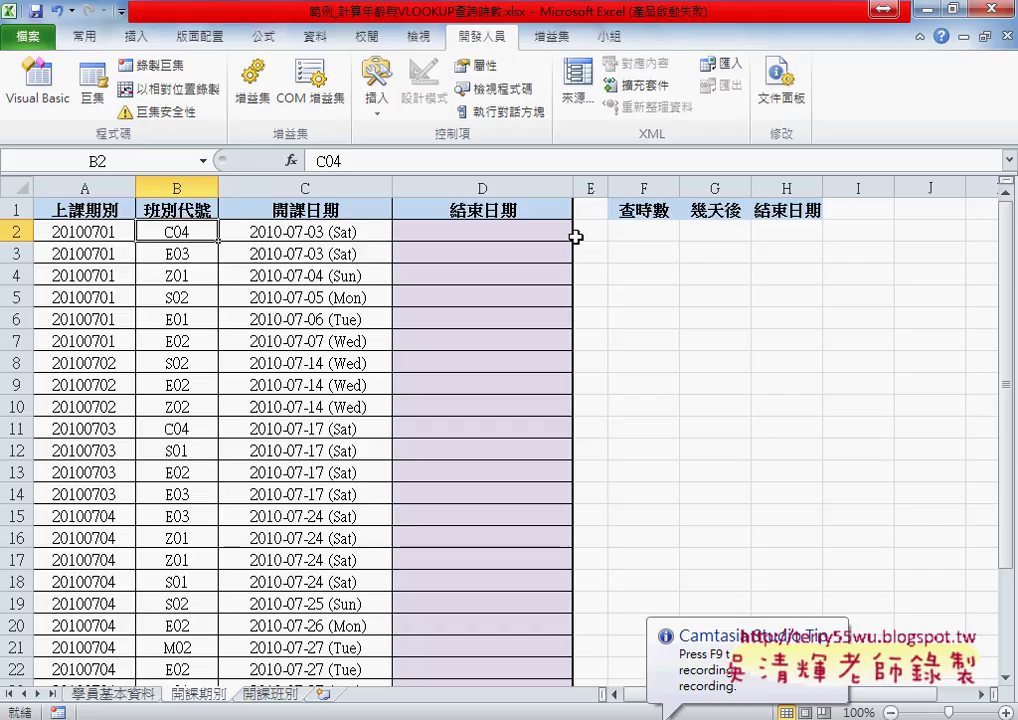
Step: Name the class-hours table A2:C15 as 開課班別, then return to cell F2 on 開課期別
left_click(272, 693)
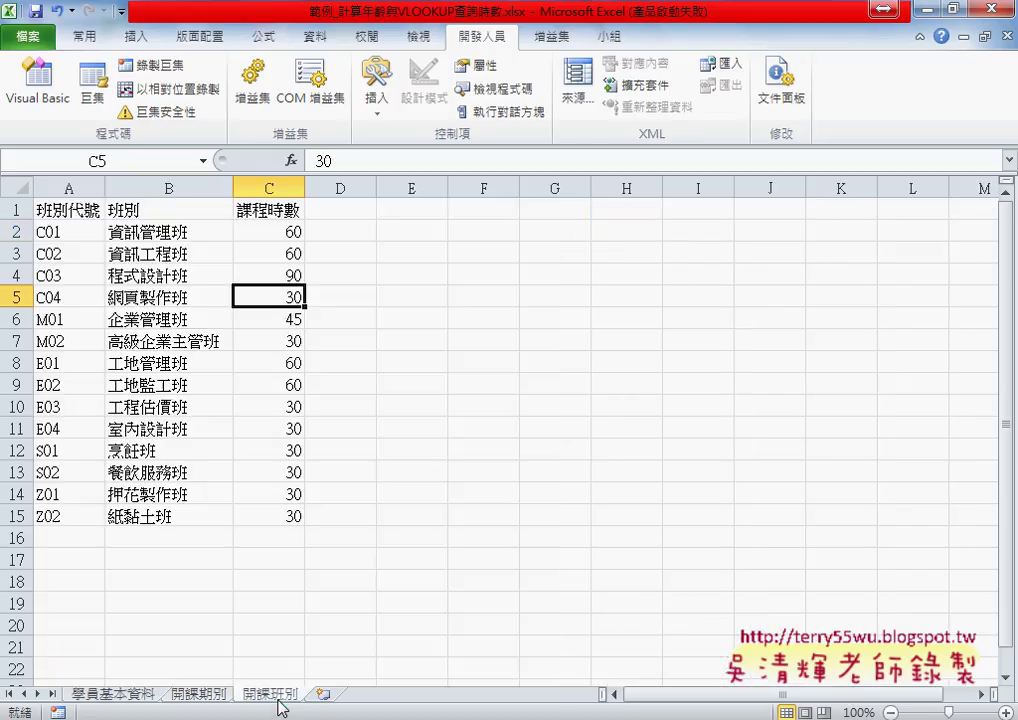
left_click_drag(72, 237, 290, 516)
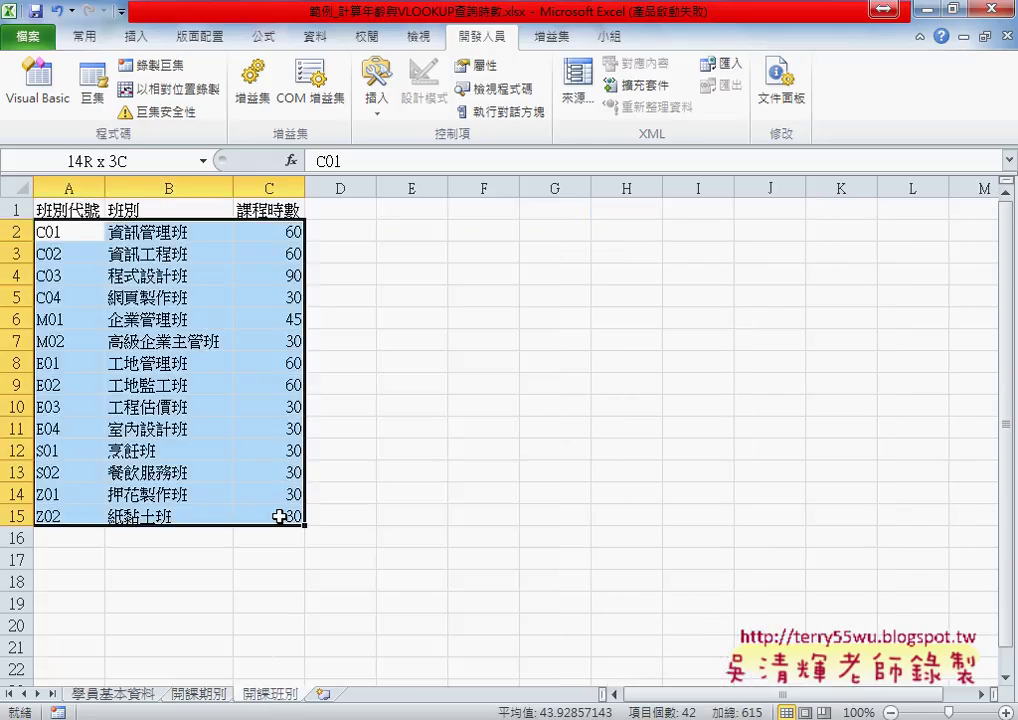
double_click(272, 693)
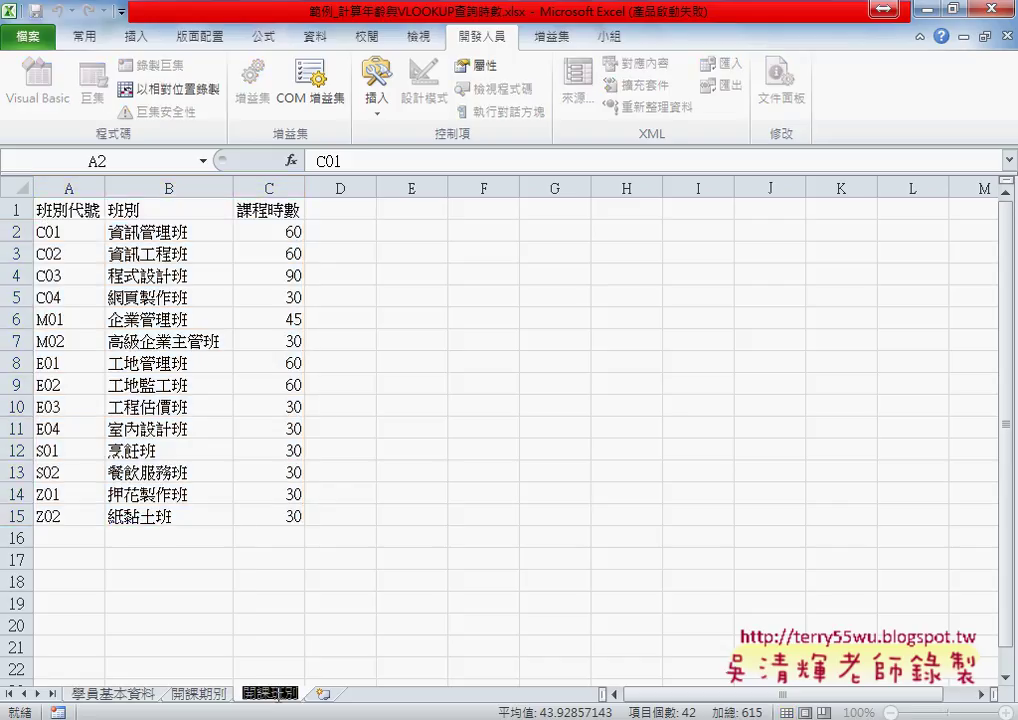
mouse_move(70, 234)
left_mouse_down()
mouse_move(258, 496)
mouse_move(261, 518)
left_mouse_up()
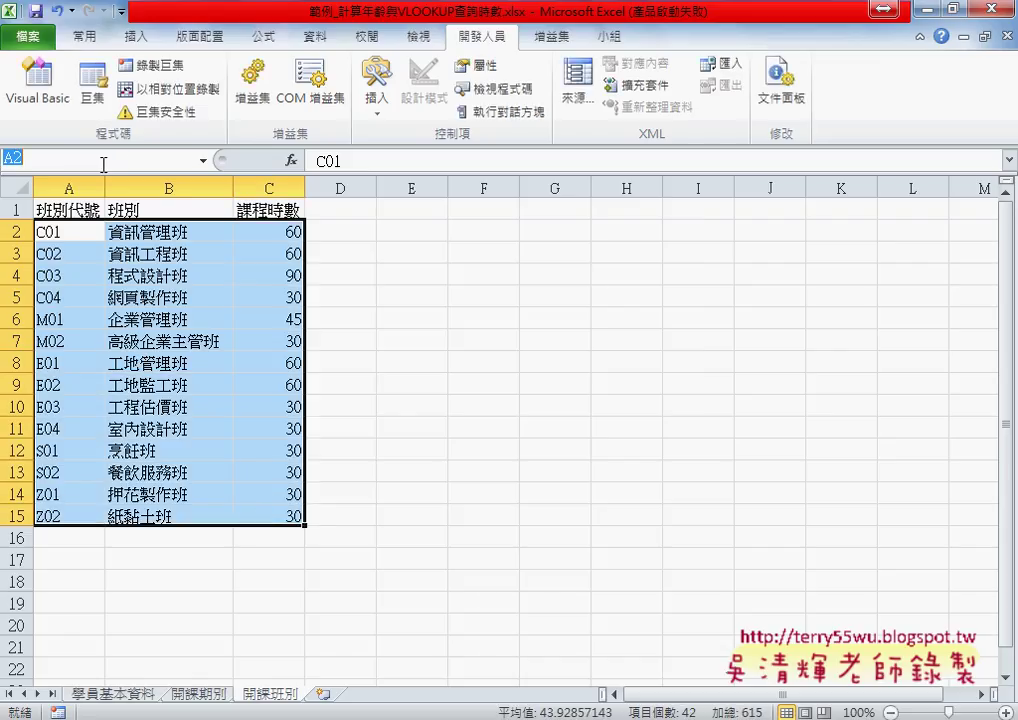
type("開課班別")
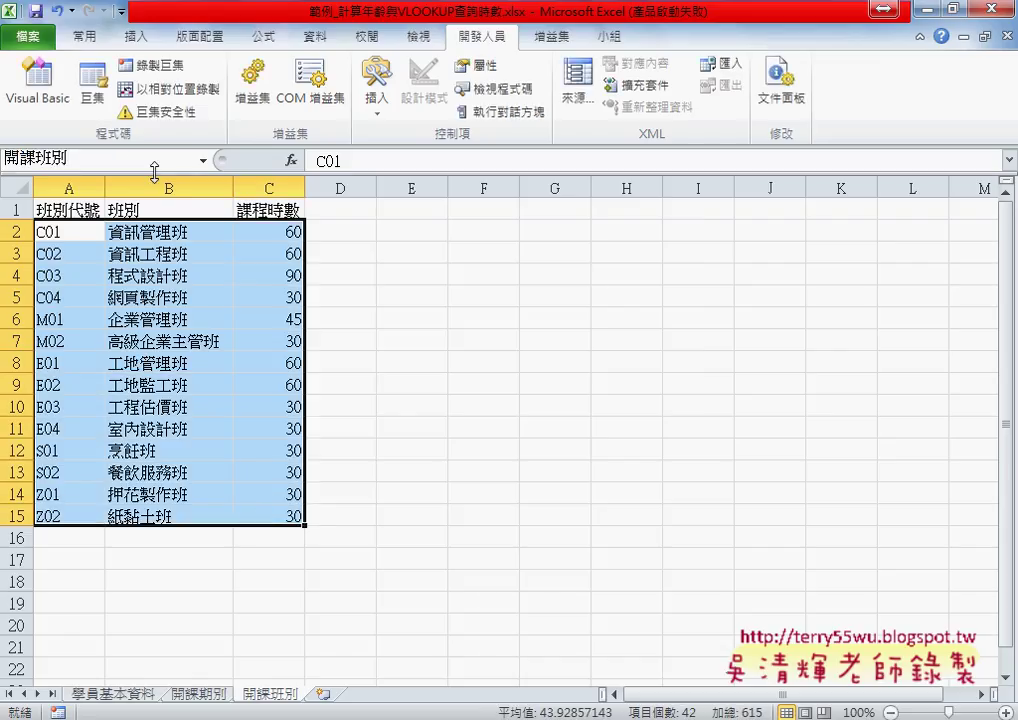
key("Return")
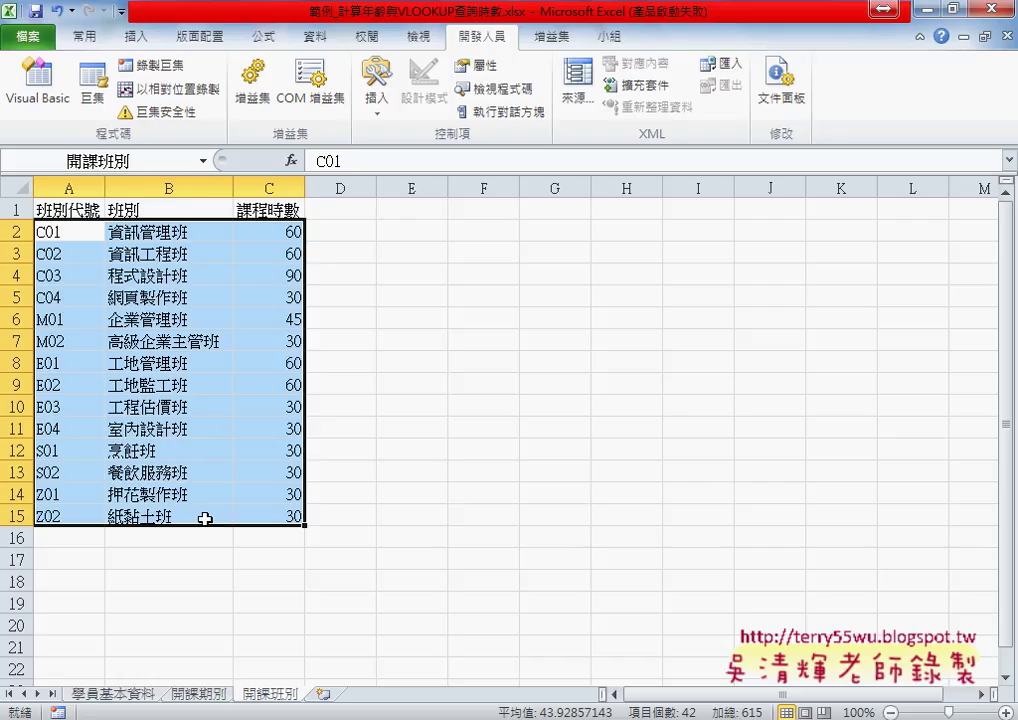
left_click(205, 693)
left_click(644, 233)
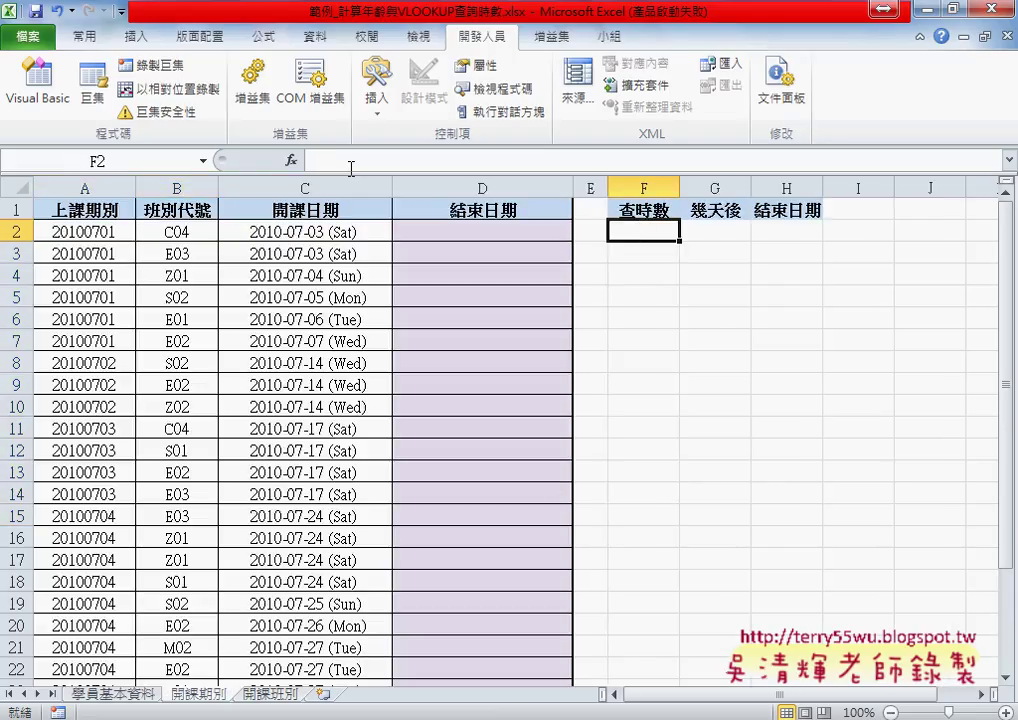
Step: Start a VLOOKUP in F2 with B2 as lookup value and the named range 開課班別 as table
left_click(291, 160)
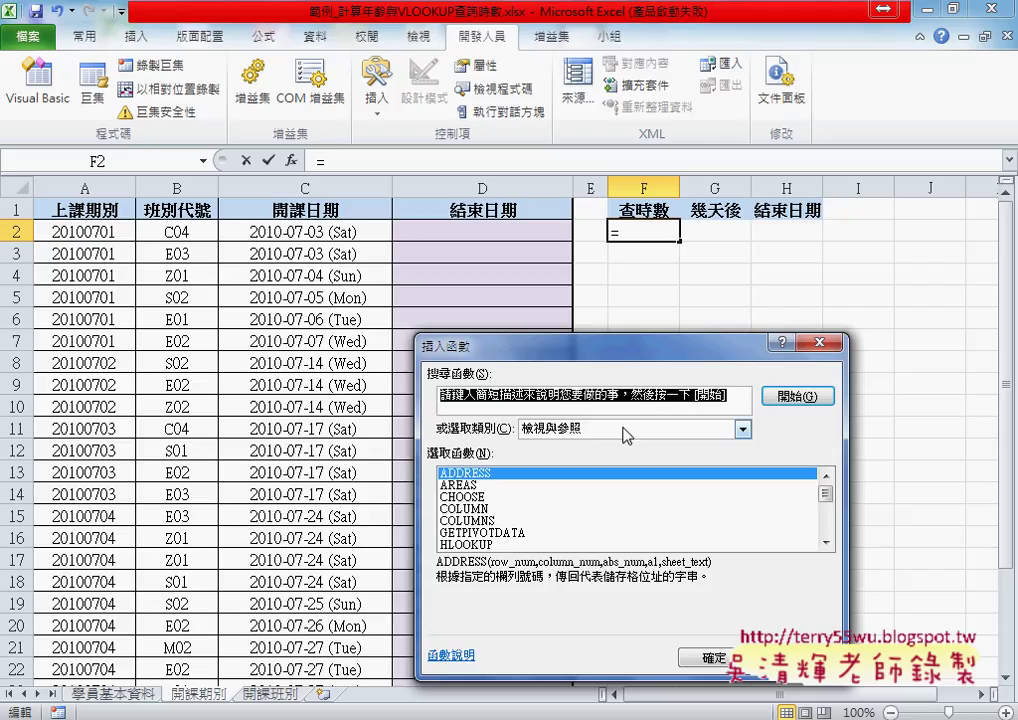
left_click_drag(826, 493, 826, 525)
double_click(679, 544)
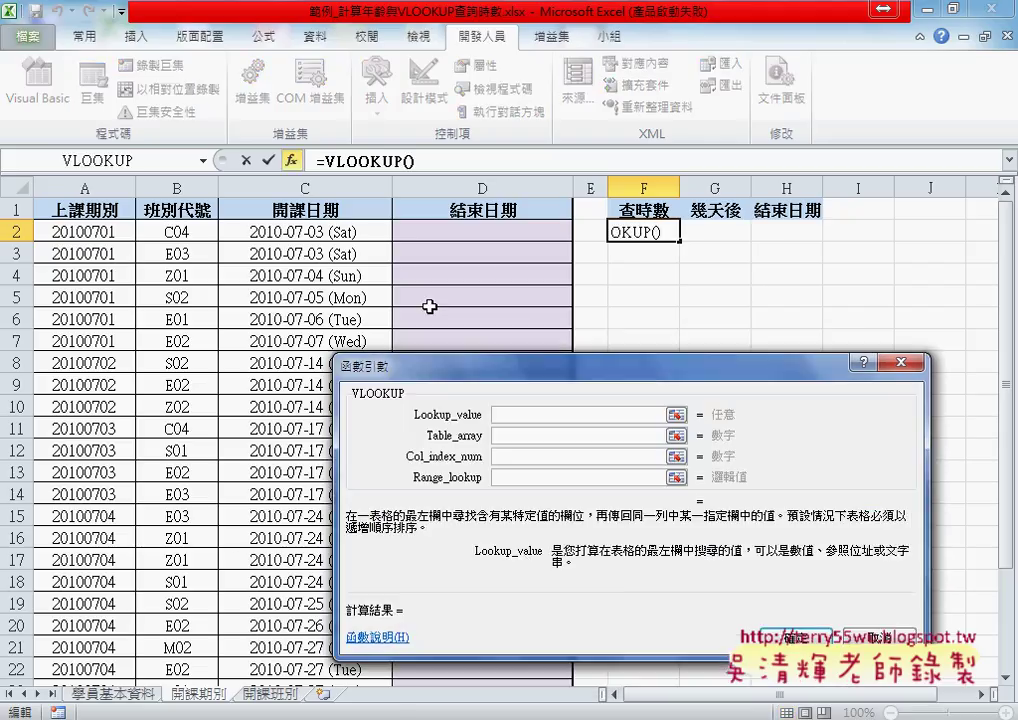
left_click(190, 233)
left_click(519, 434)
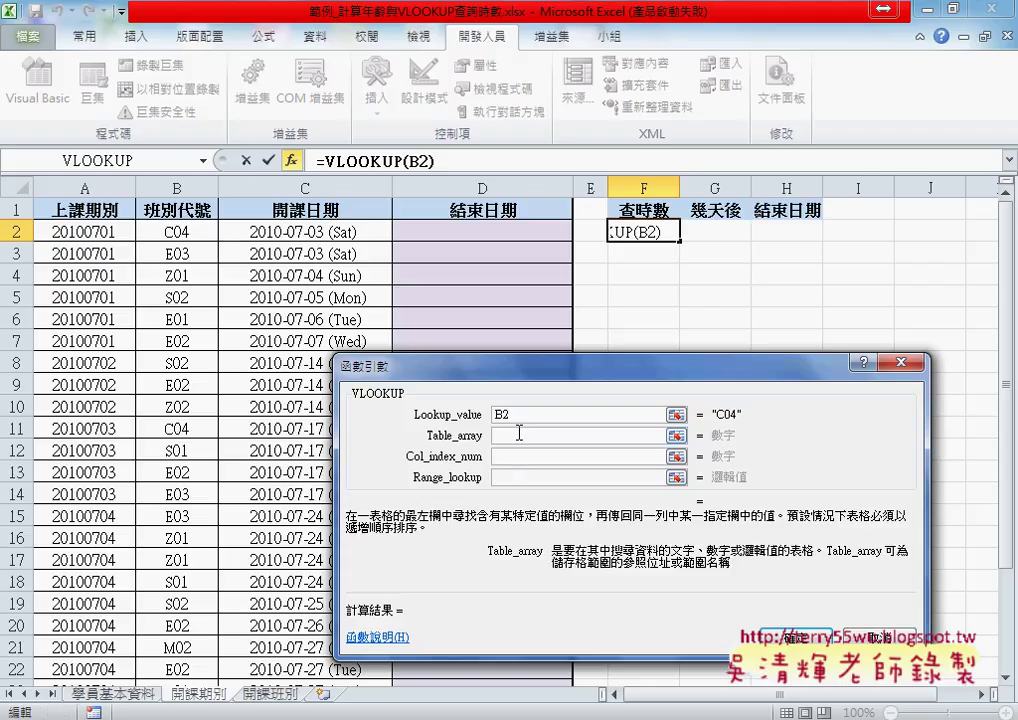
key("F3")
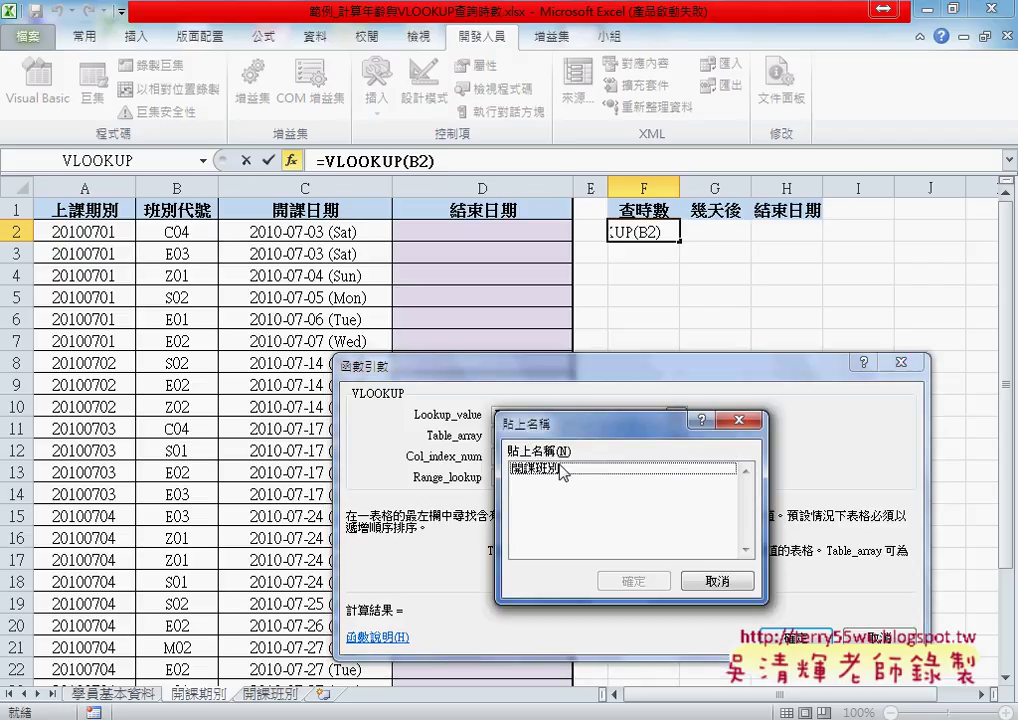
key("Return")
left_click(561, 456)
left_click(565, 436)
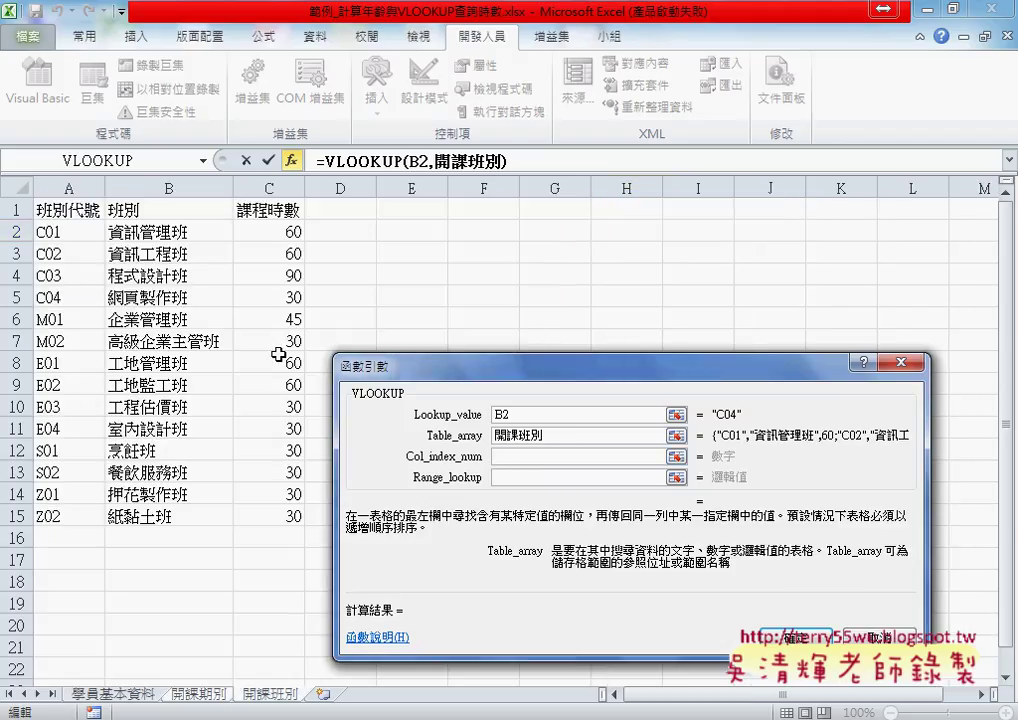
Step: Complete the lookup with column 3 and exact match 0, then fill it down to row 28
left_click(554, 457)
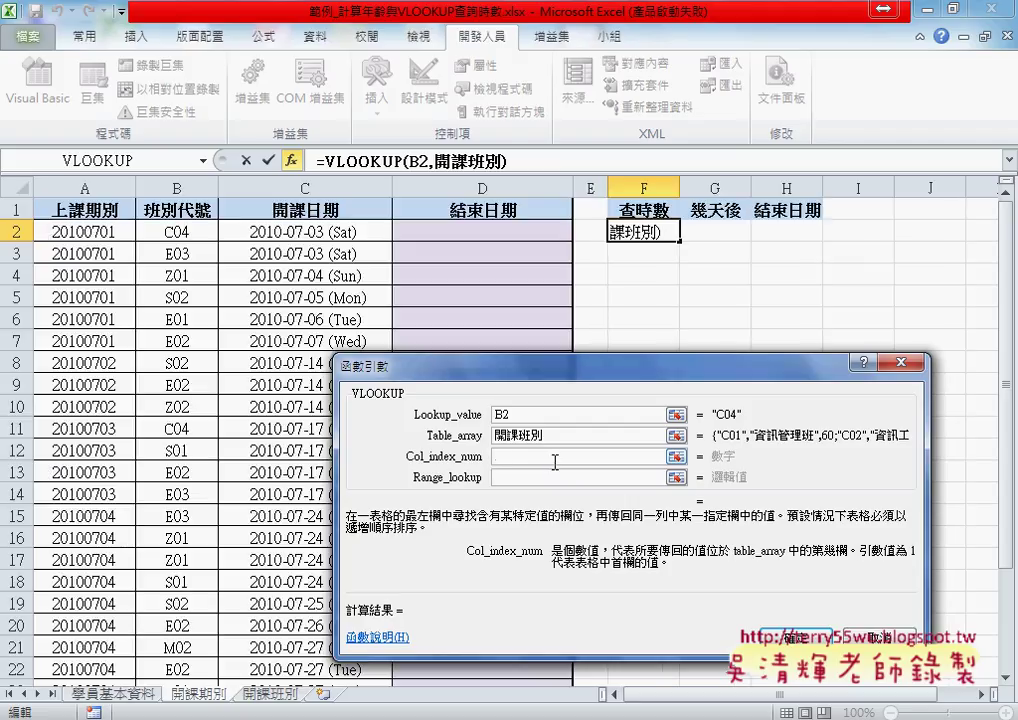
type("3")
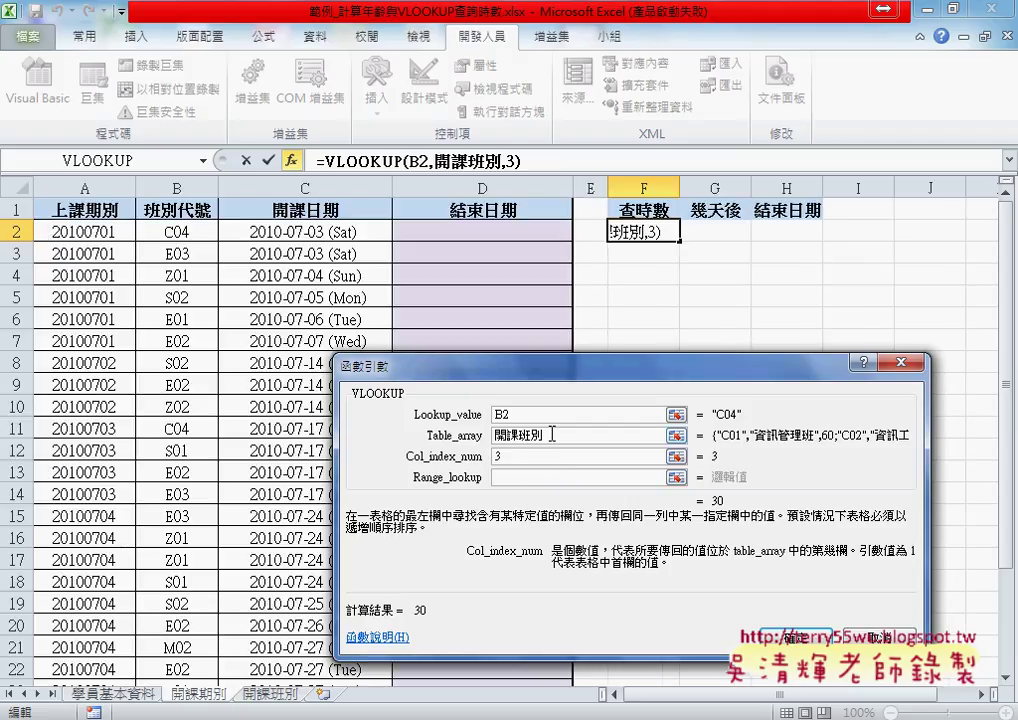
left_click(551, 435)
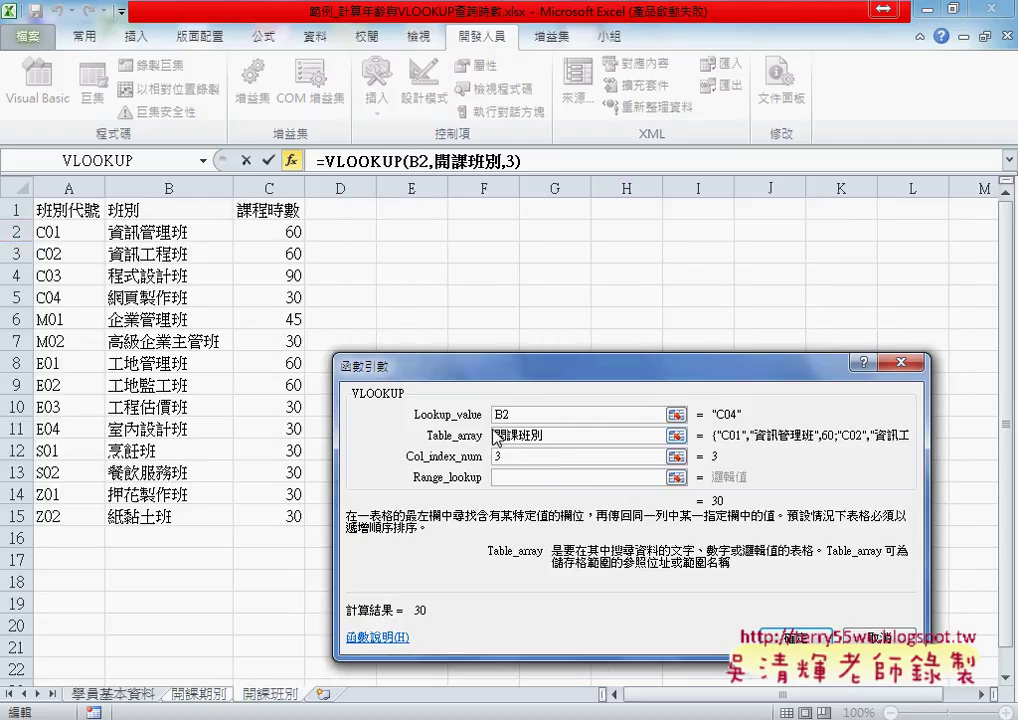
left_click(541, 478)
type("0")
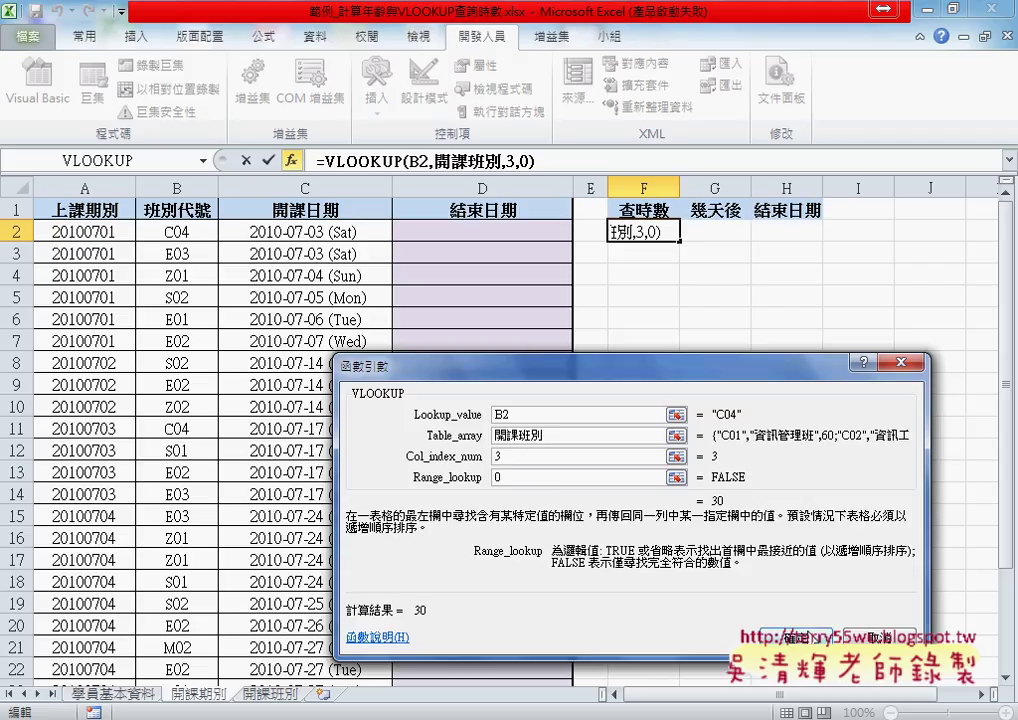
key("Return")
mouse_move(679, 240)
left_mouse_down()
mouse_move(670, 670)
mouse_move(682, 656)
left_mouse_up()
scroll(688, 661, "up", 3)
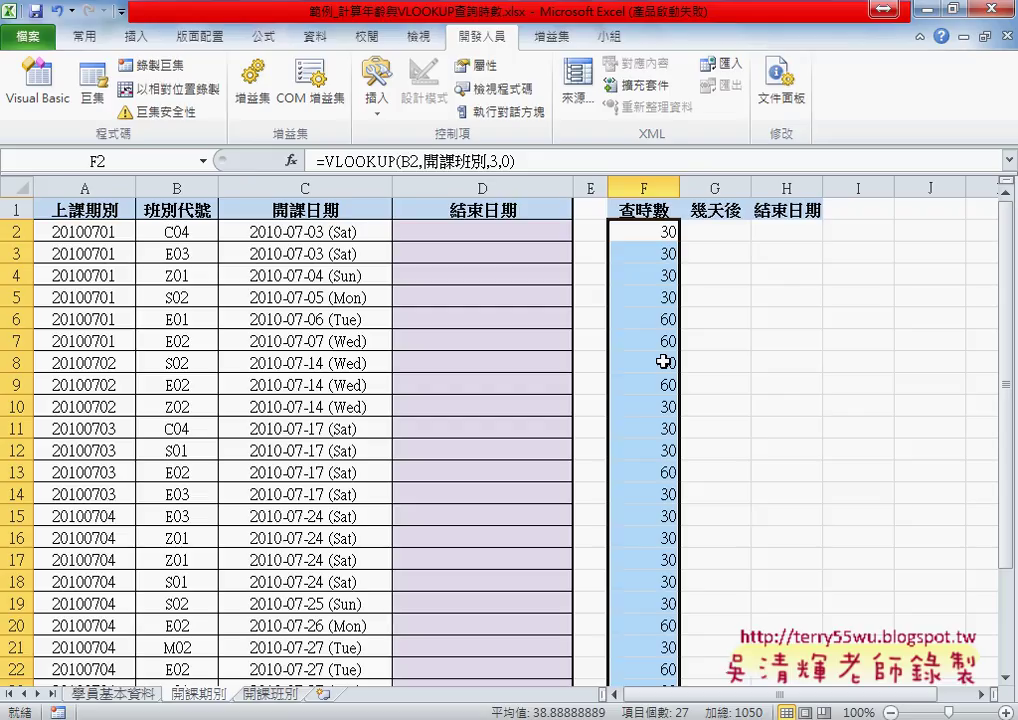
left_click(733, 232)
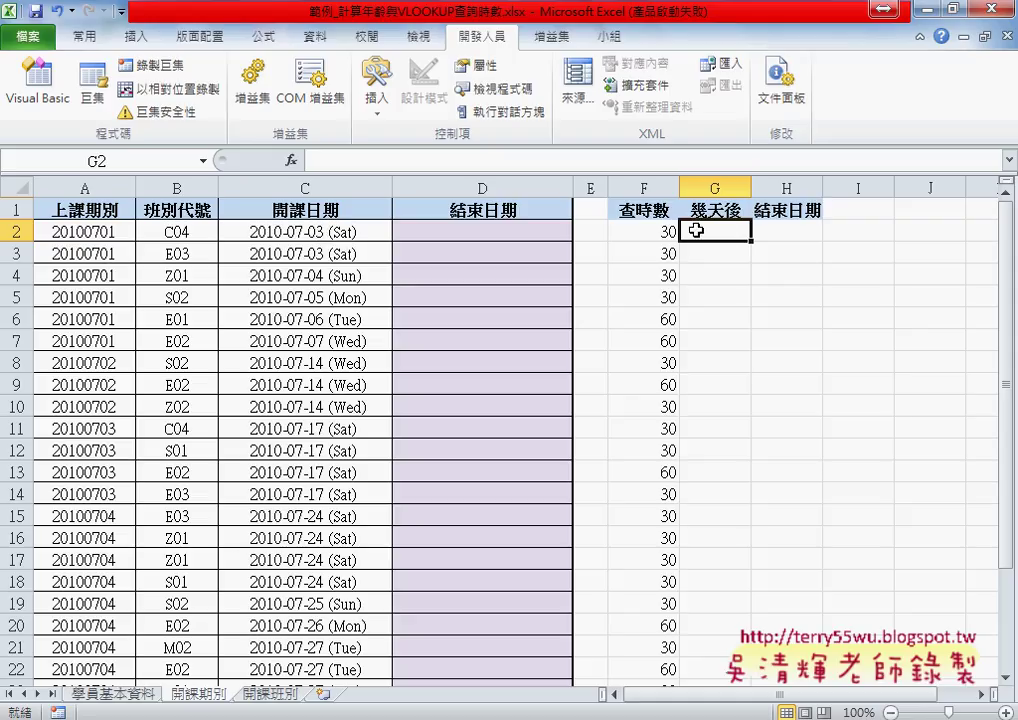
Step: Enter =F2/3 in G2 to get 10 days, then annotate the start date in C2
left_click(359, 159)
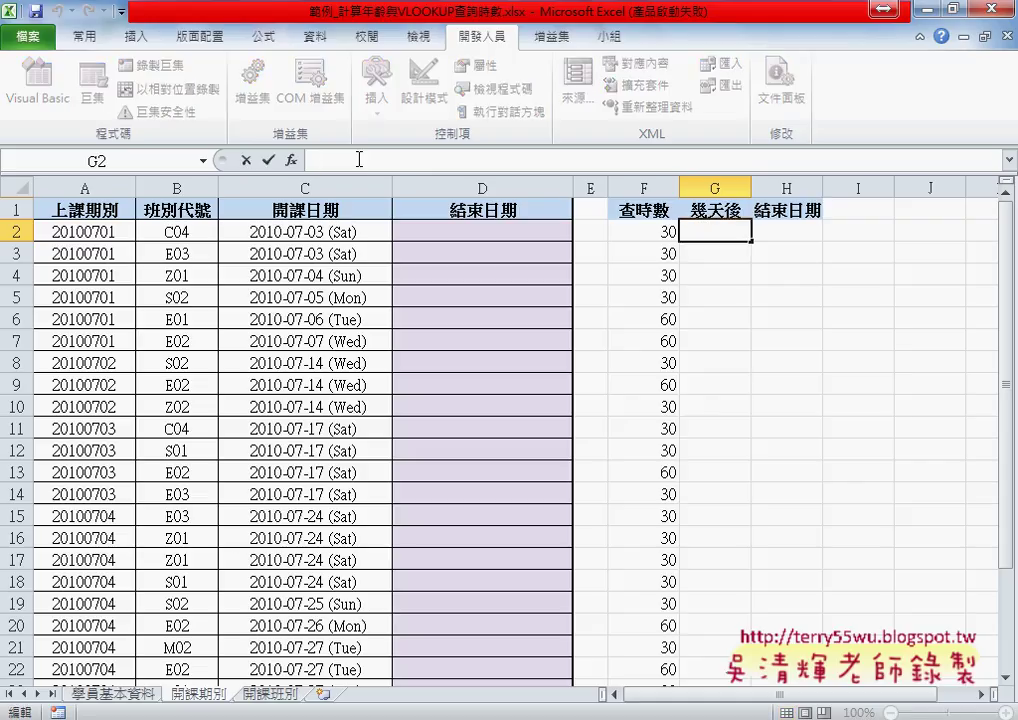
type("=")
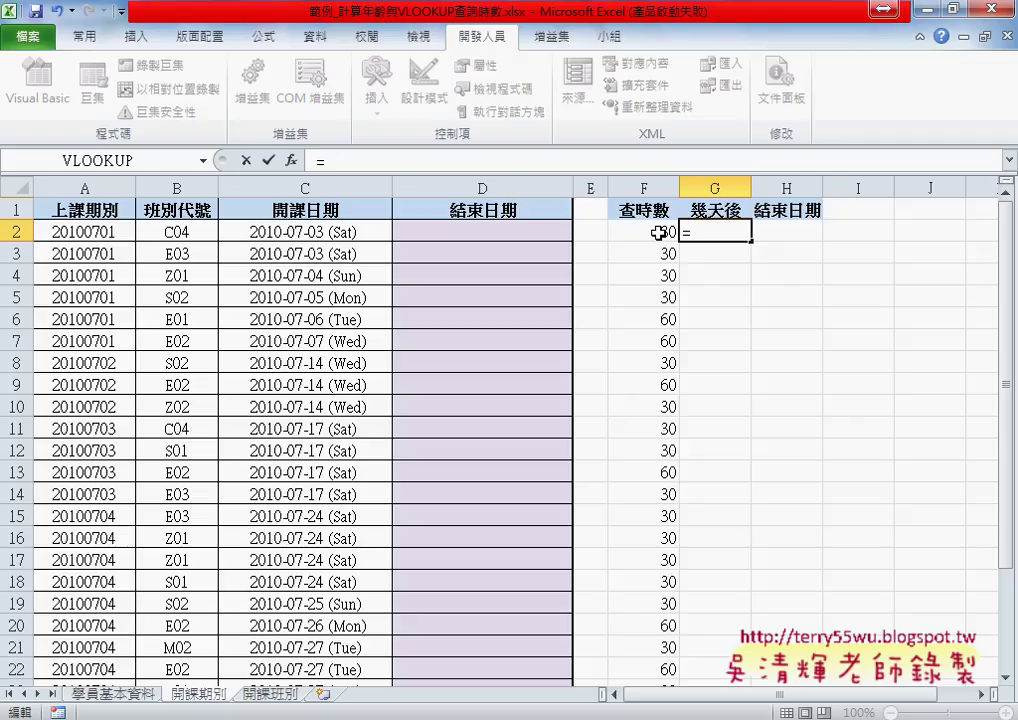
left_click(658, 233)
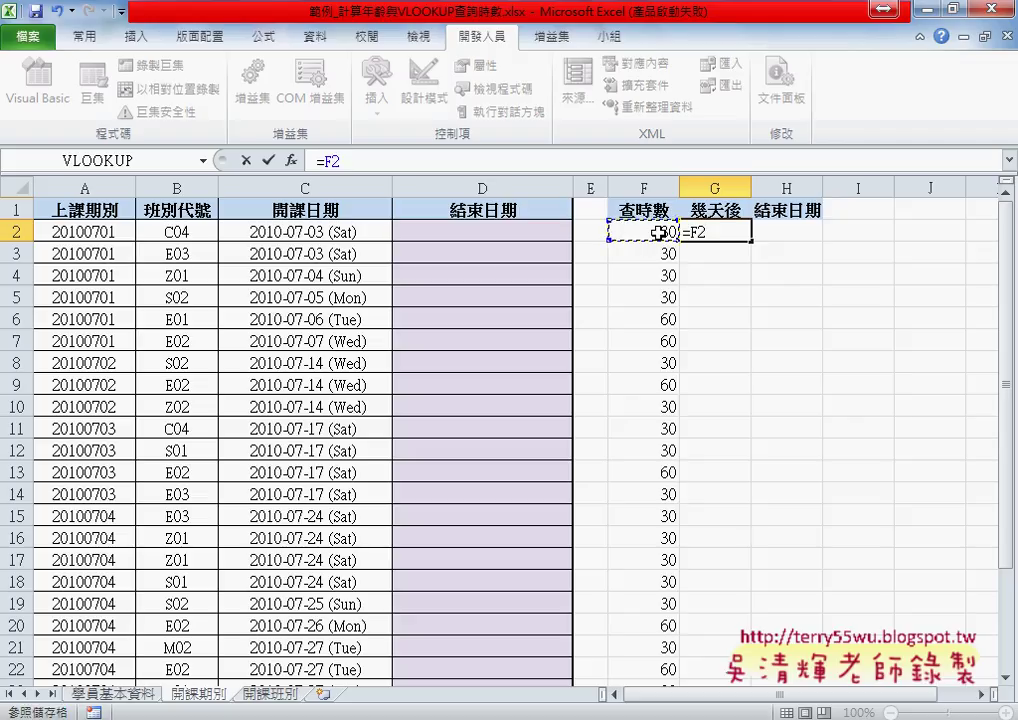
type("/")
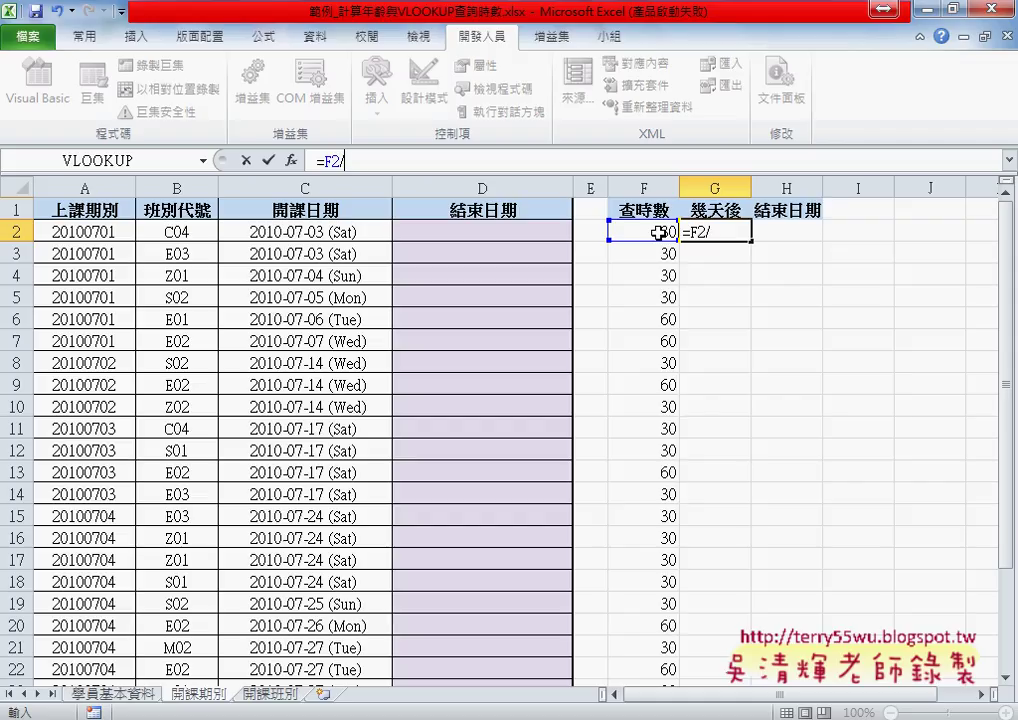
type("3")
left_click(268, 160)
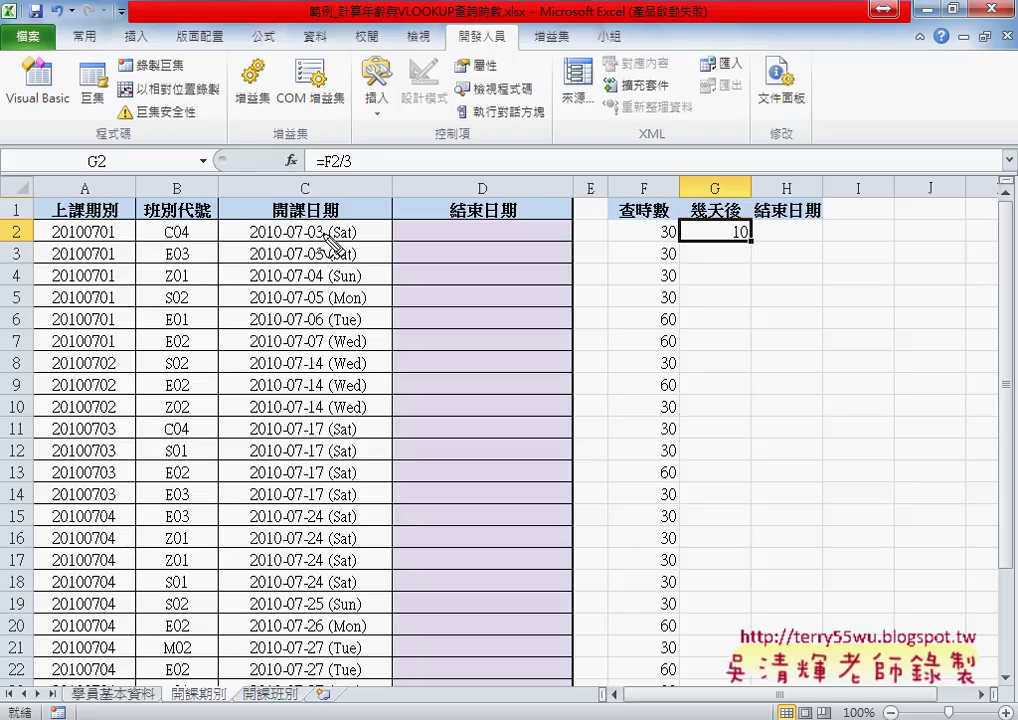
mouse_move(318, 216)
left_mouse_down()
mouse_move(265, 219)
mouse_move(340, 229)
mouse_move(330, 216)
left_mouse_up()
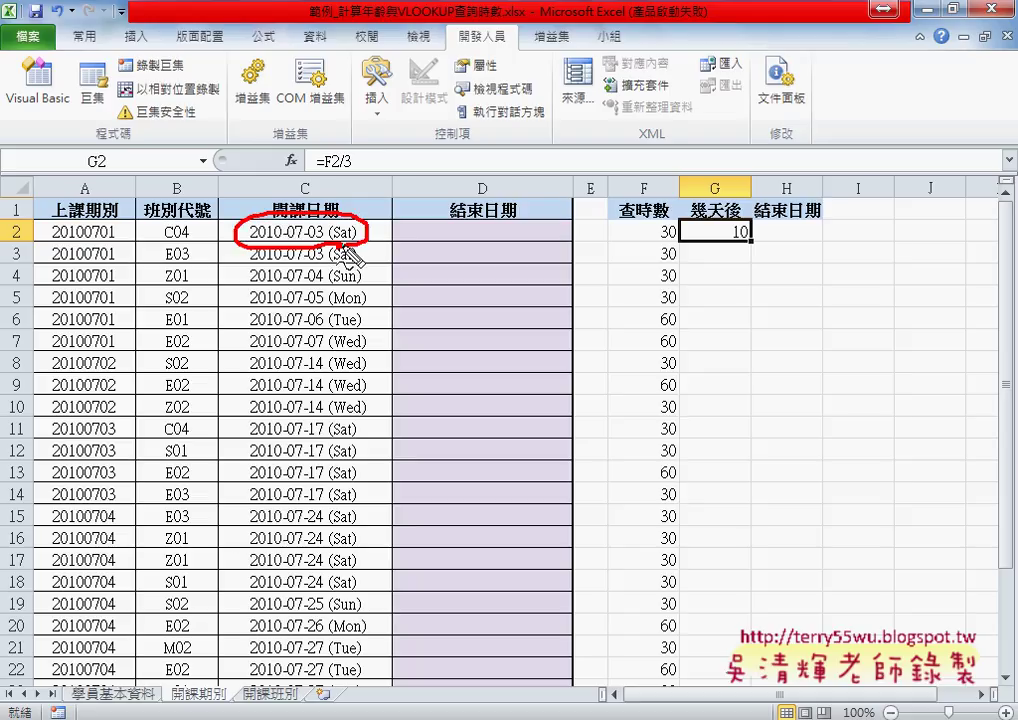
mouse_move(396, 209)
left_mouse_down()
mouse_move(366, 232)
mouse_move(378, 238)
left_mouse_up()
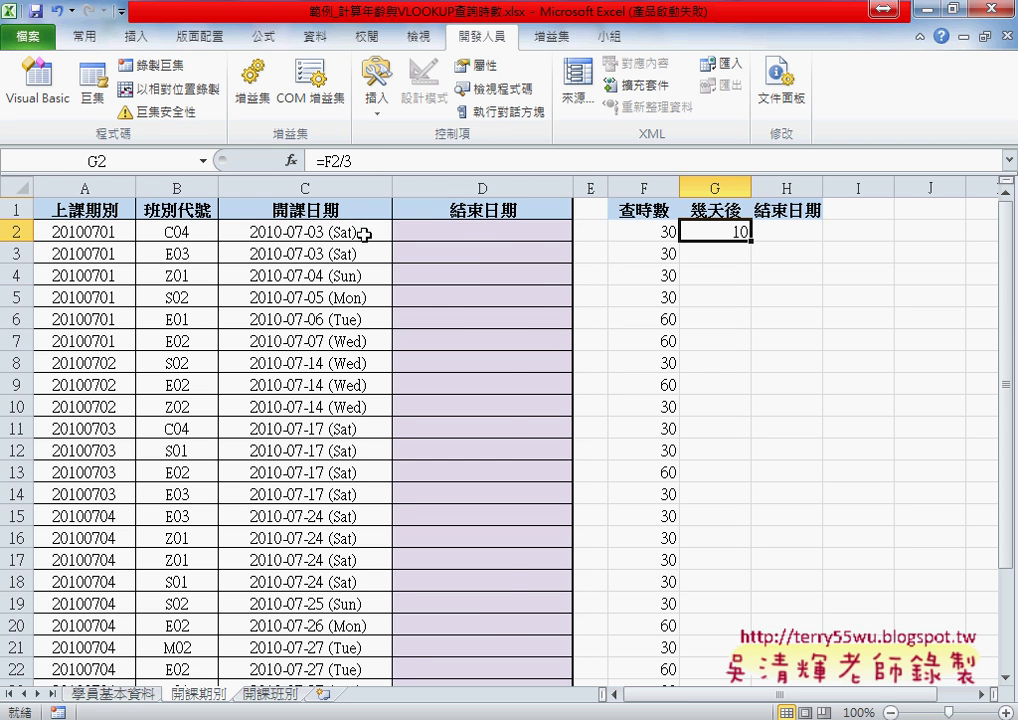
right_click(330, 231)
left_click(396, 529)
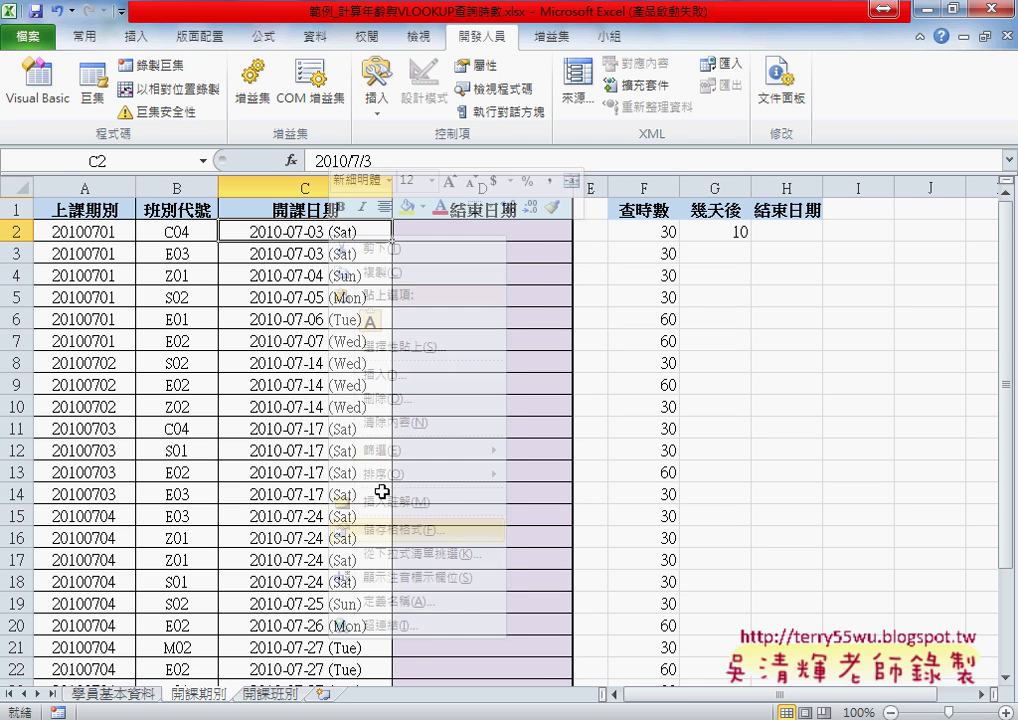
left_click(198, 378)
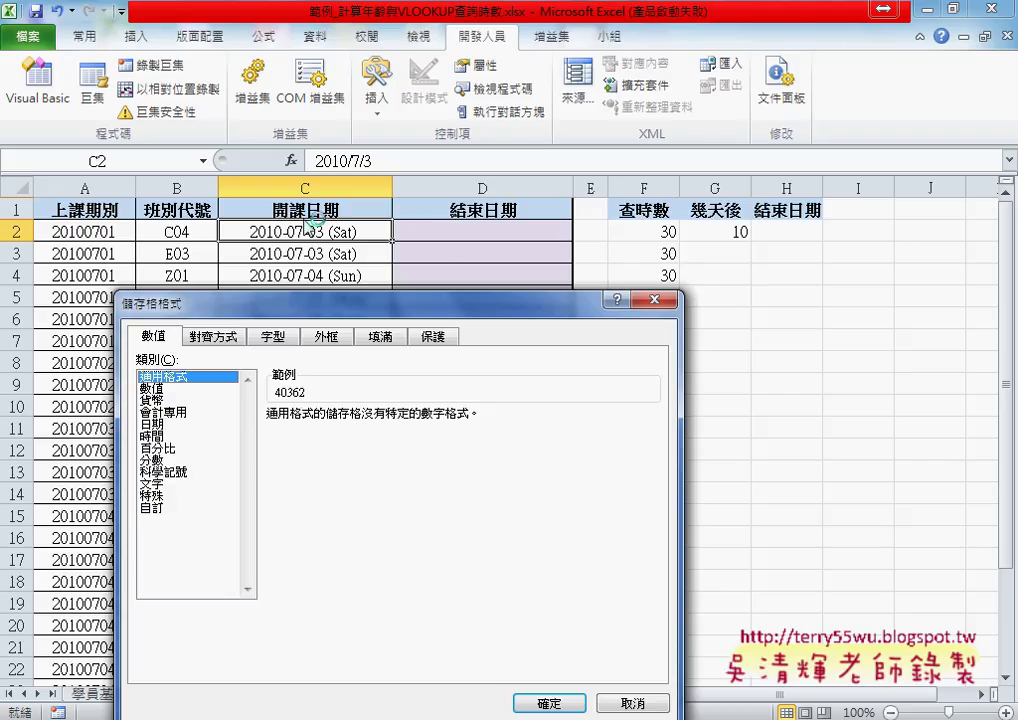
key("Escape")
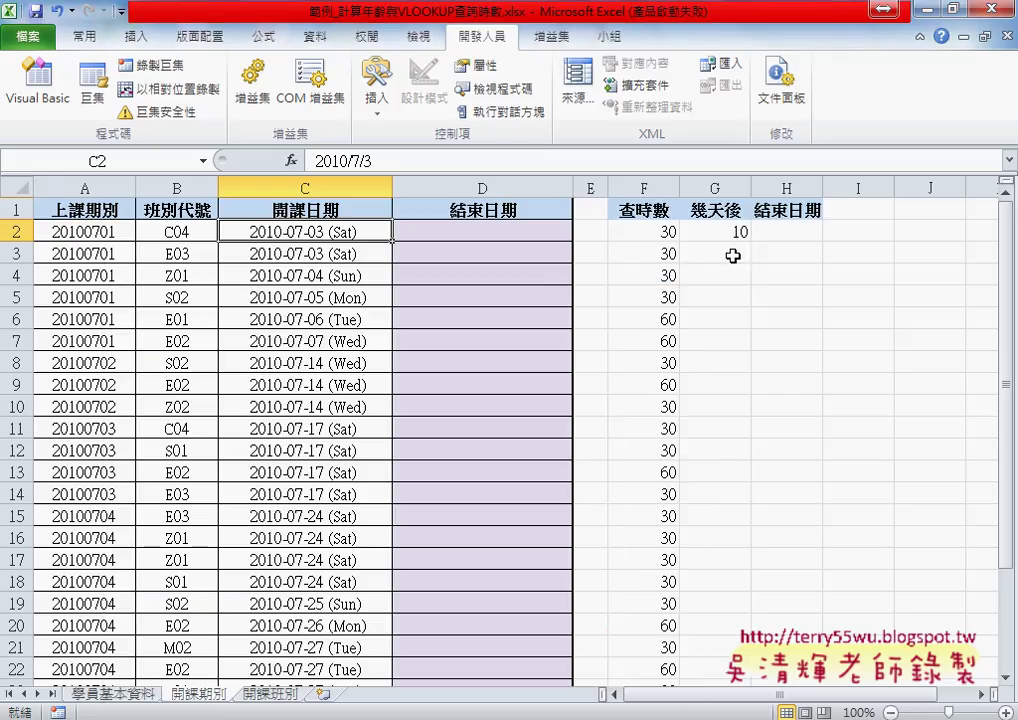
left_click(733, 232)
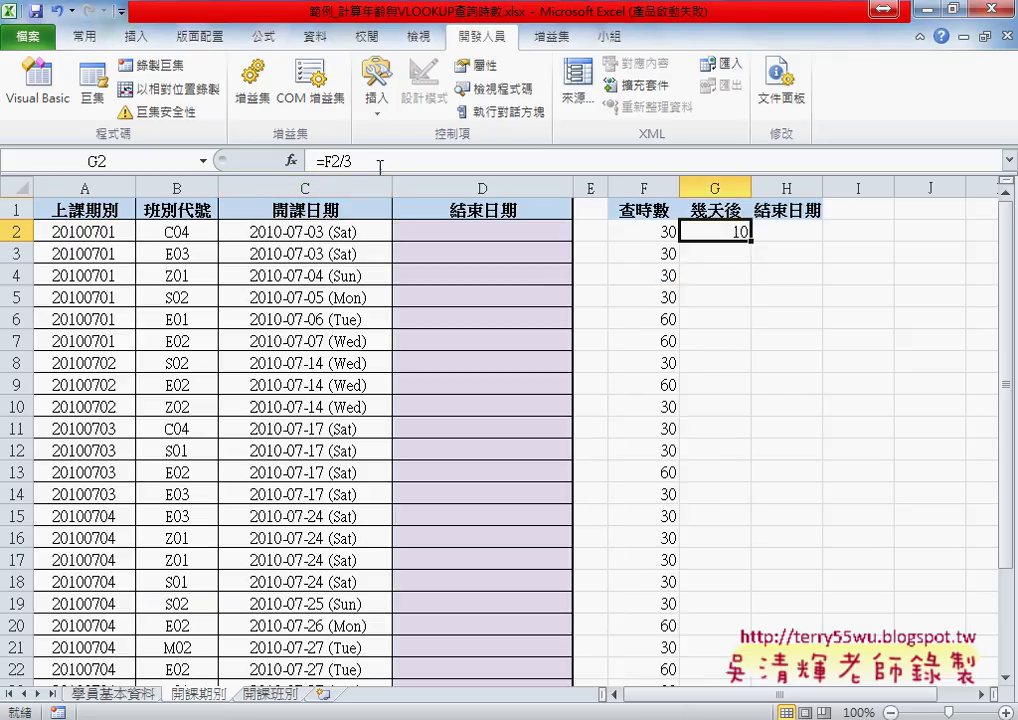
Step: Change G2 to =(F2/3-1)*7 and fill it down column G, giving 63 or 133 days
left_click(455, 161)
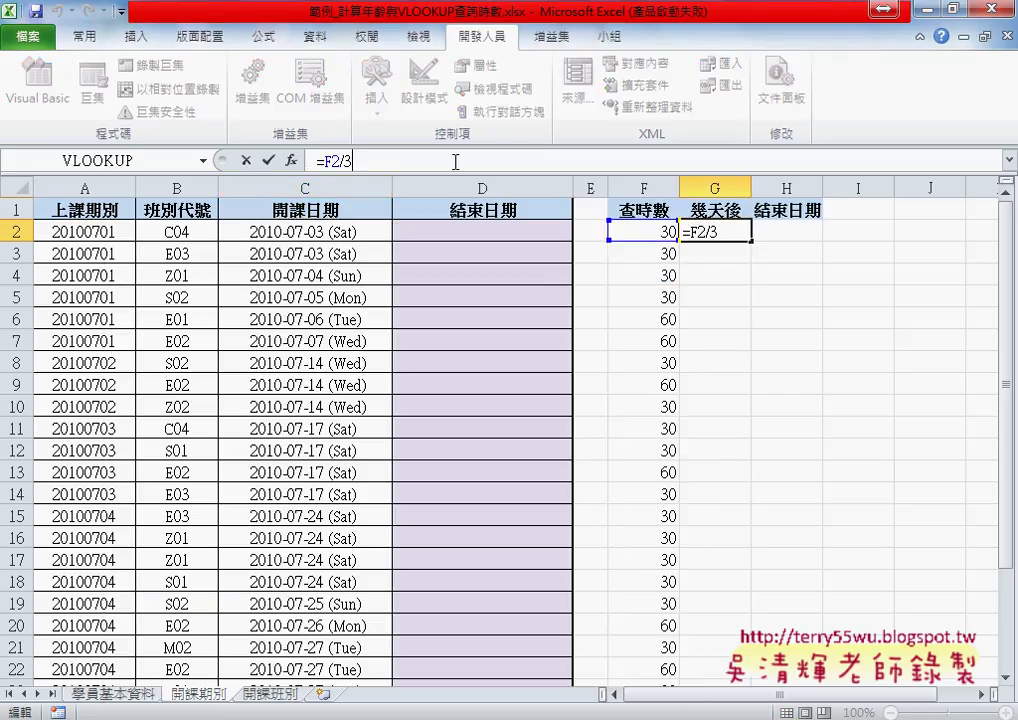
type("-")
type("1")
left_click(270, 163)
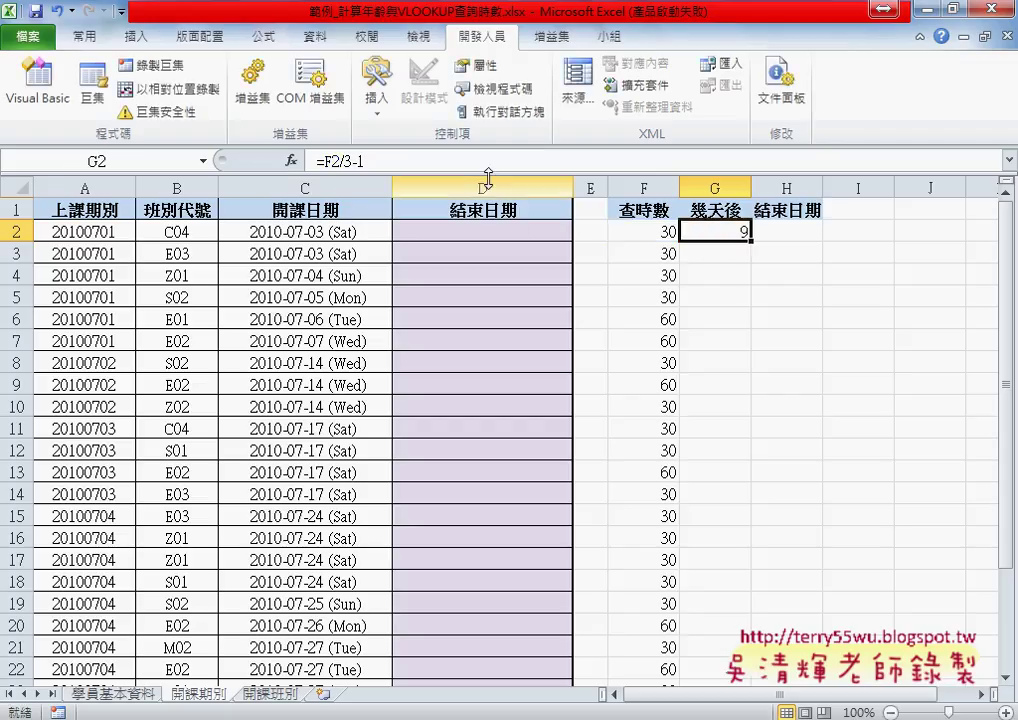
left_click(320, 160)
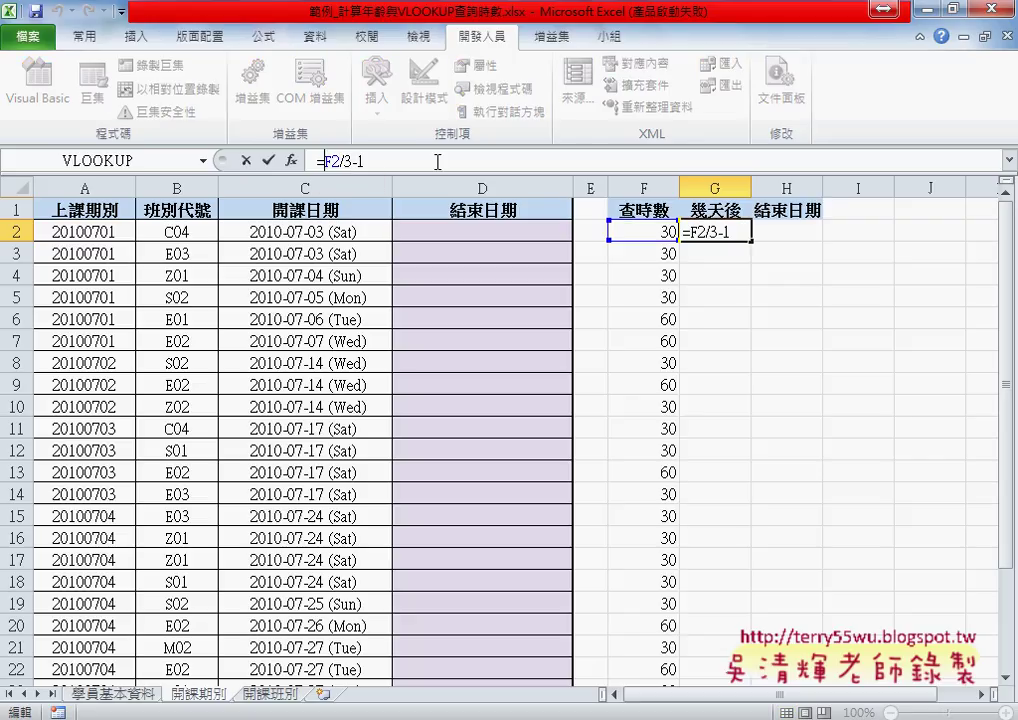
type("(")
type(")")
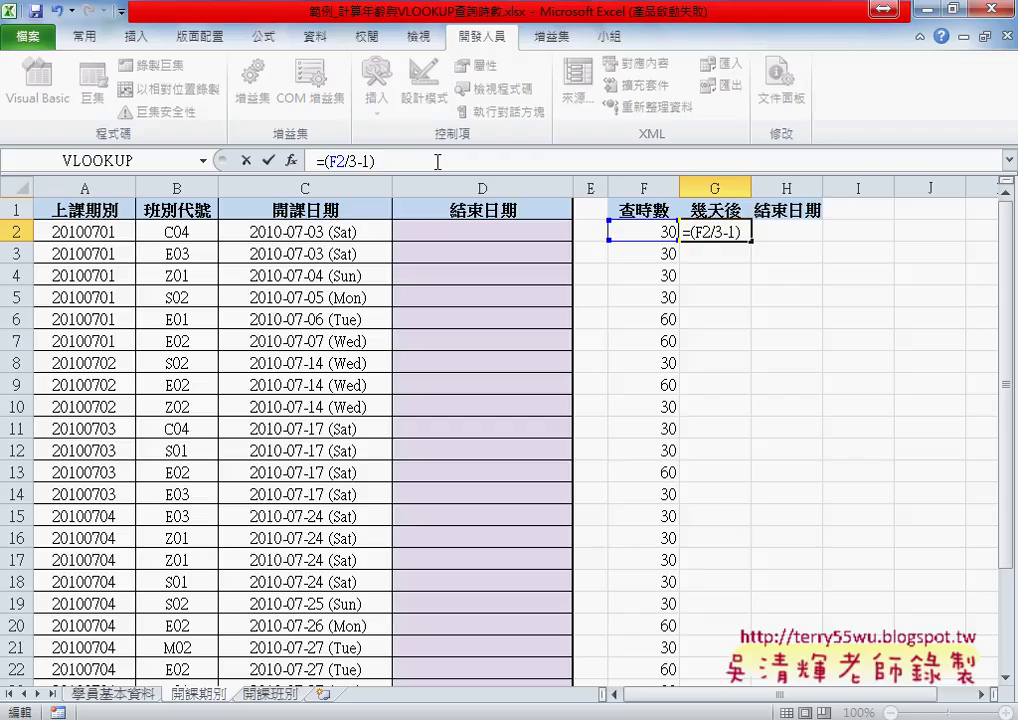
type("*7")
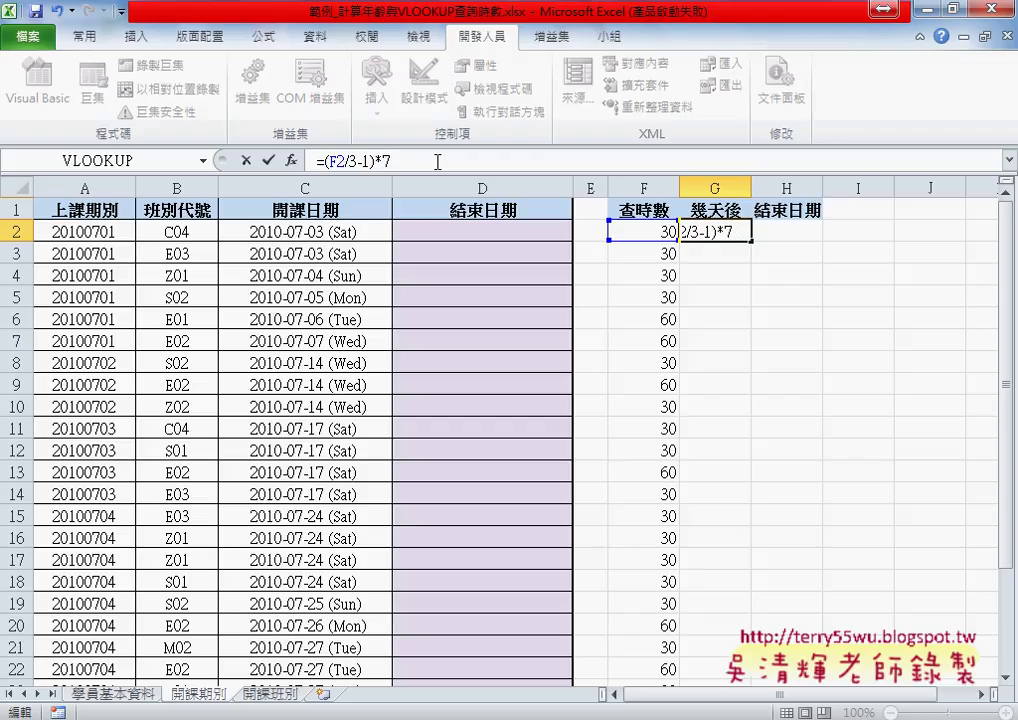
left_click(268, 160)
double_click(750, 242)
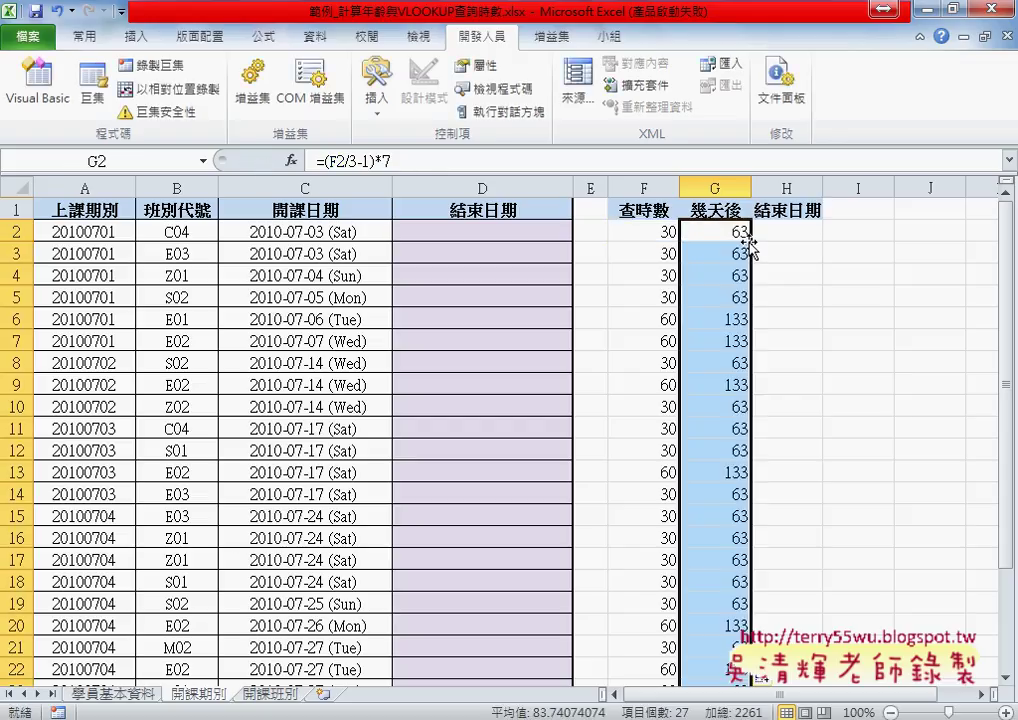
left_click(728, 231)
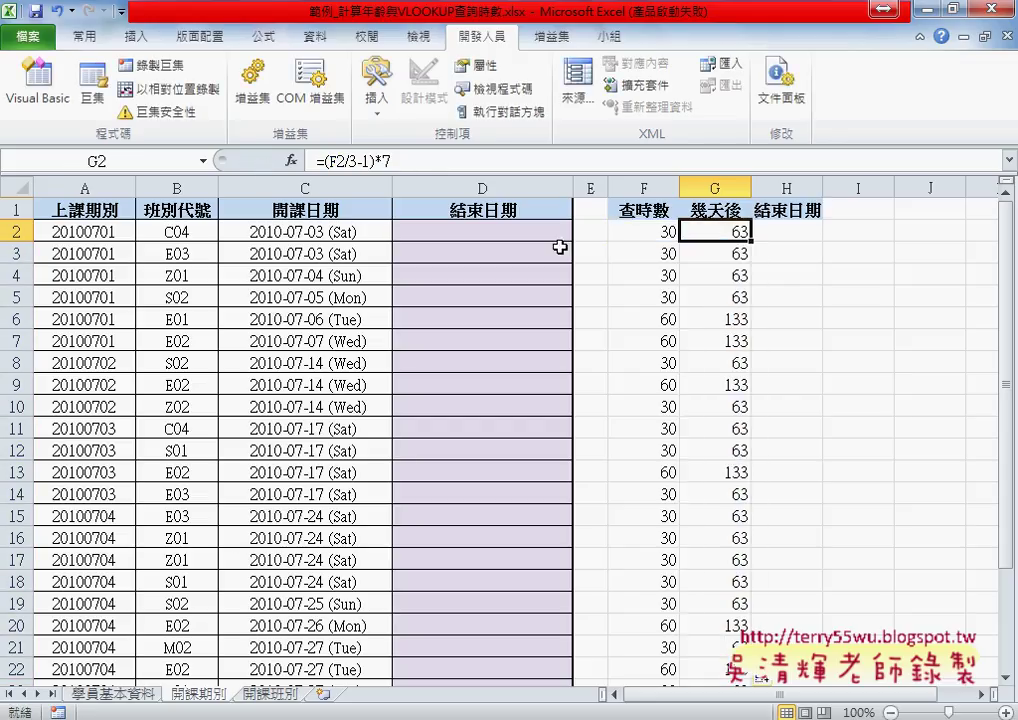
left_click(483, 234)
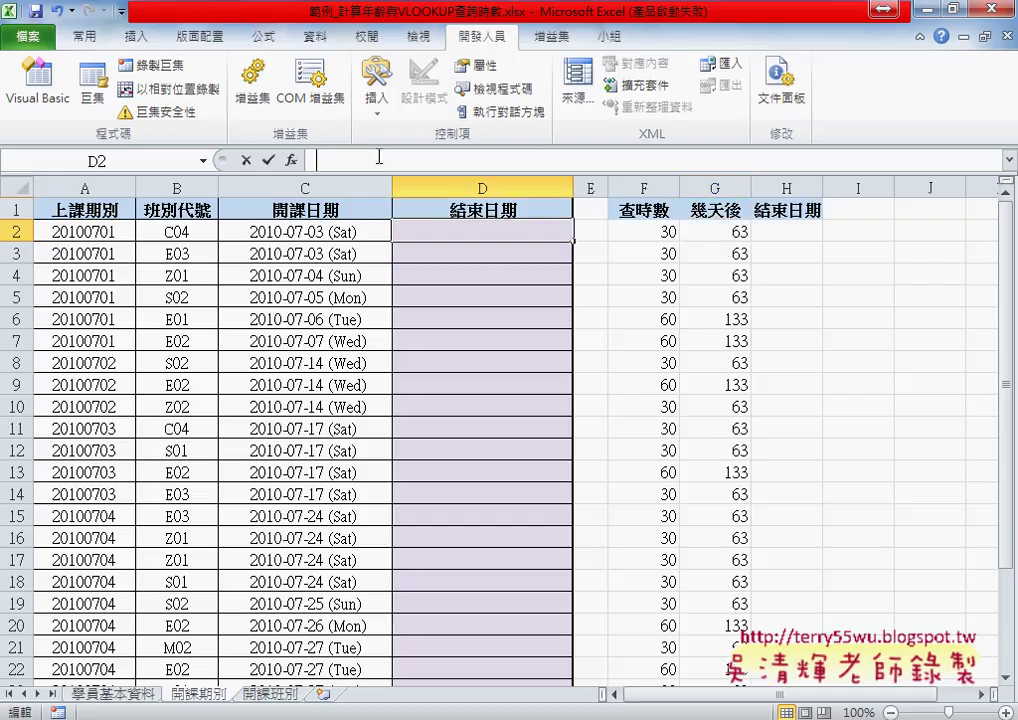
Step: Abandon the unfinished D2 formula and delete the unneeded helper column H
type("=")
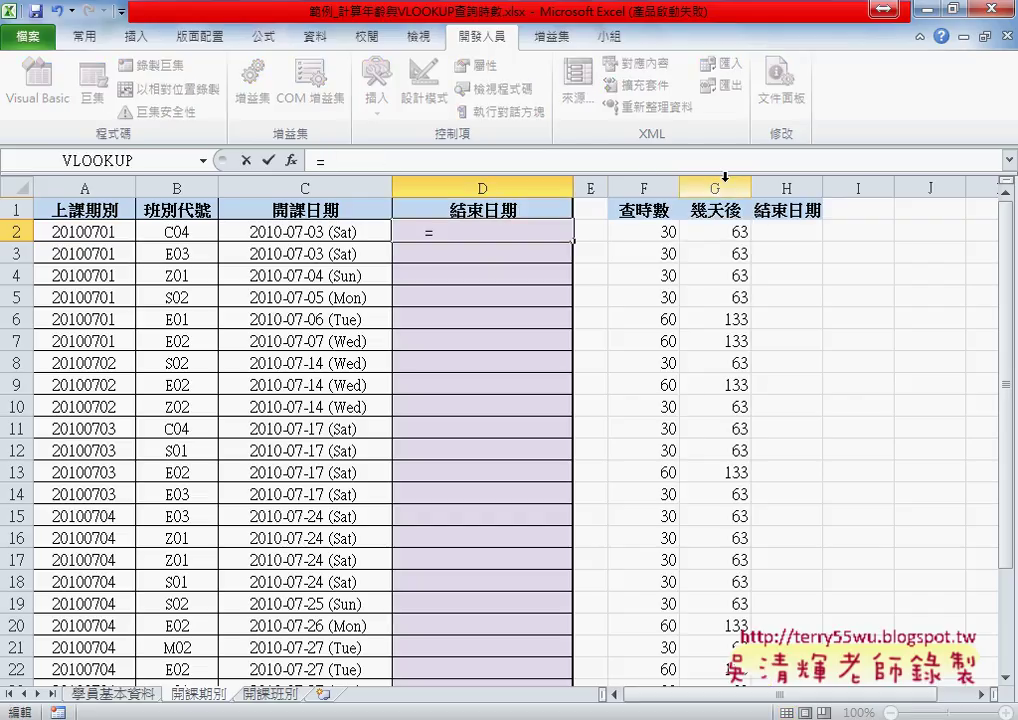
left_click(786, 189)
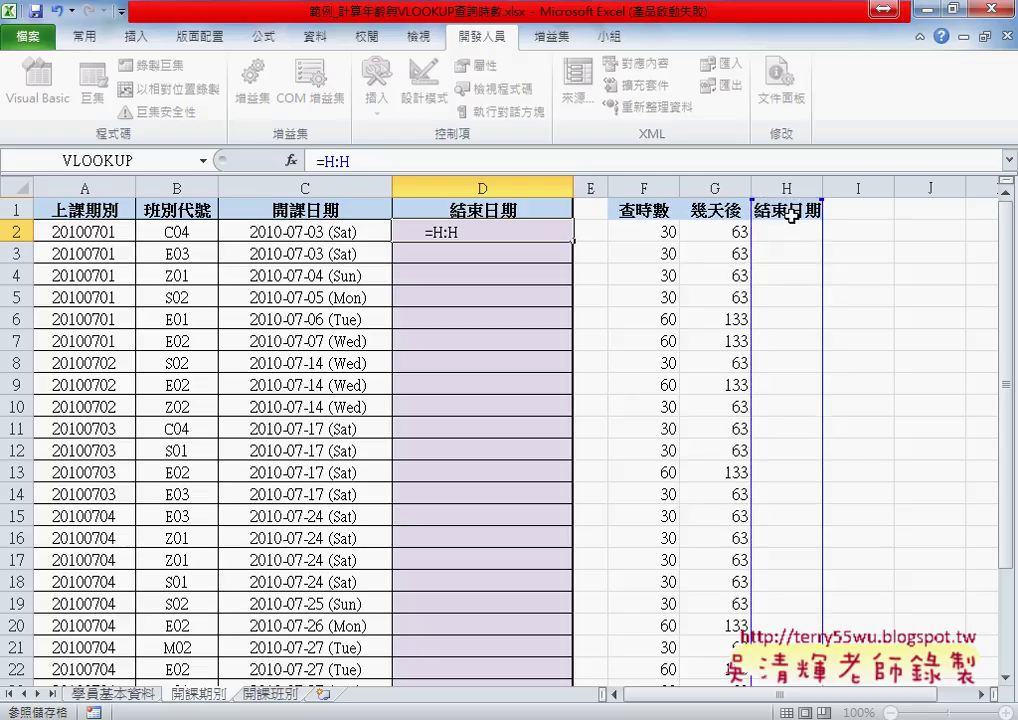
key("Escape")
left_click(786, 189)
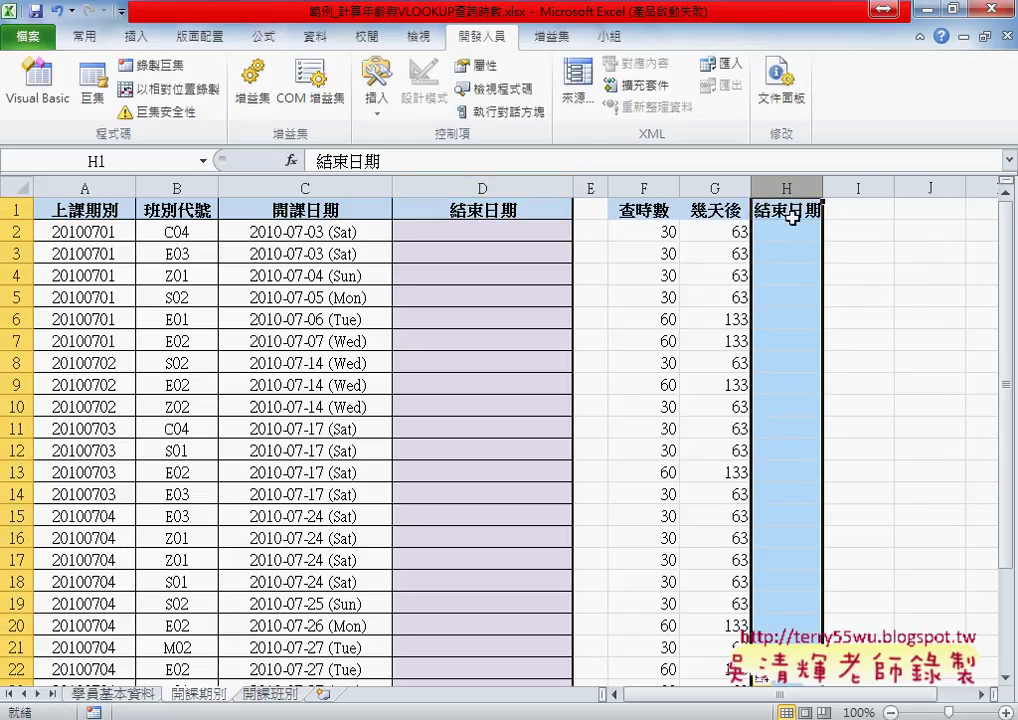
right_click(791, 214)
left_click(847, 381)
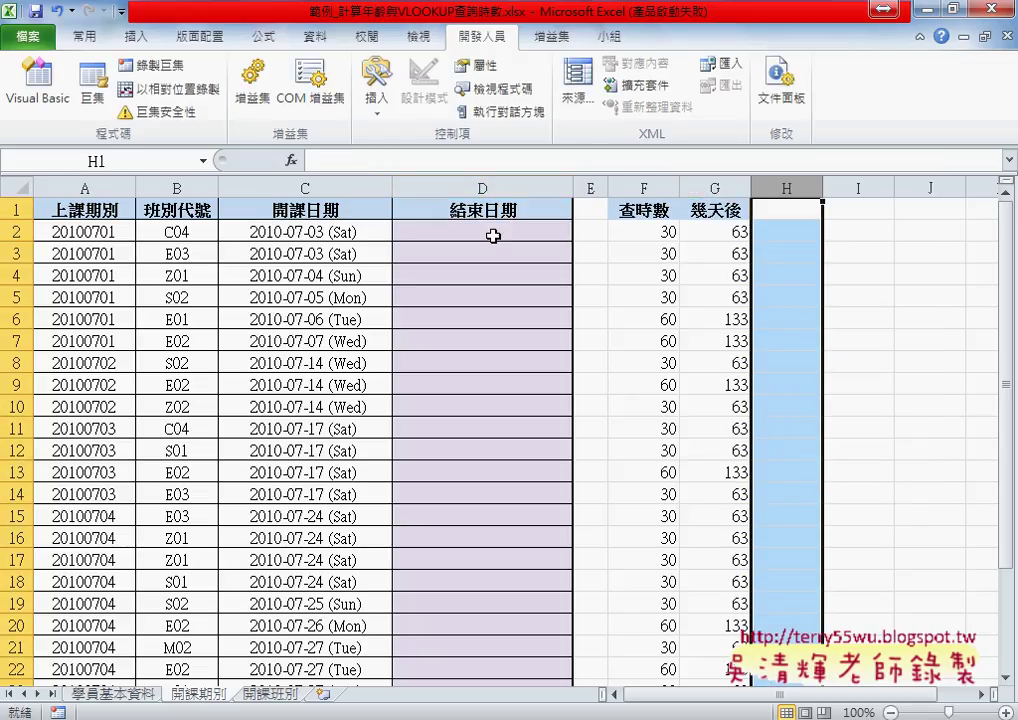
Step: Enter =C2+G2 in D2 and fill it down the 結束日期 column
left_click(491, 232)
left_click(378, 161)
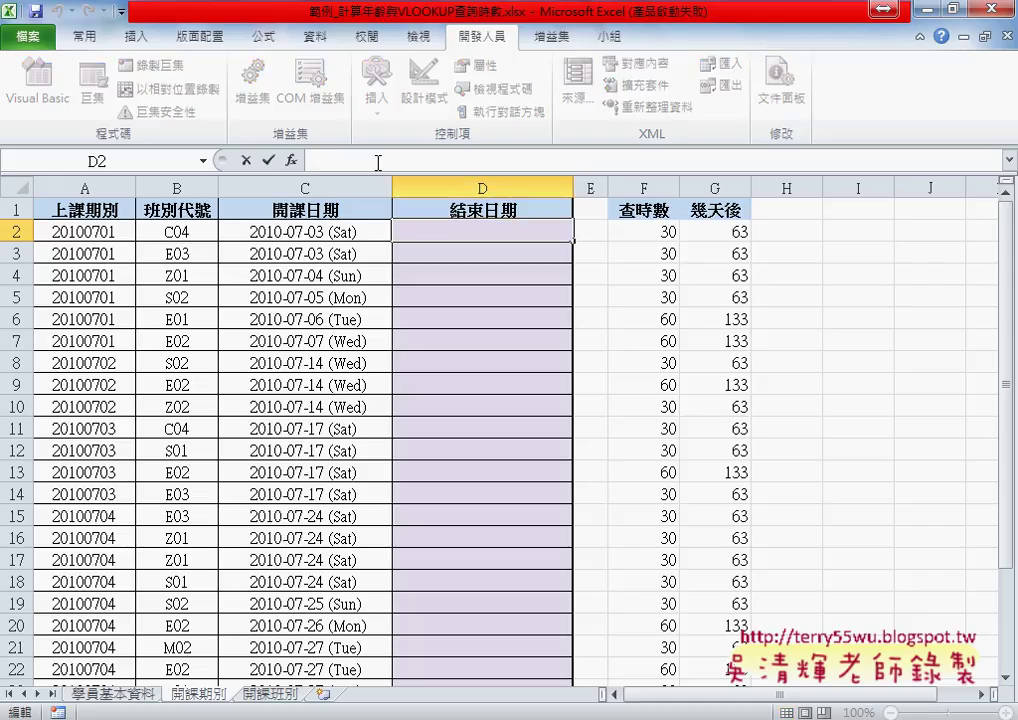
type("=")
left_click(367, 230)
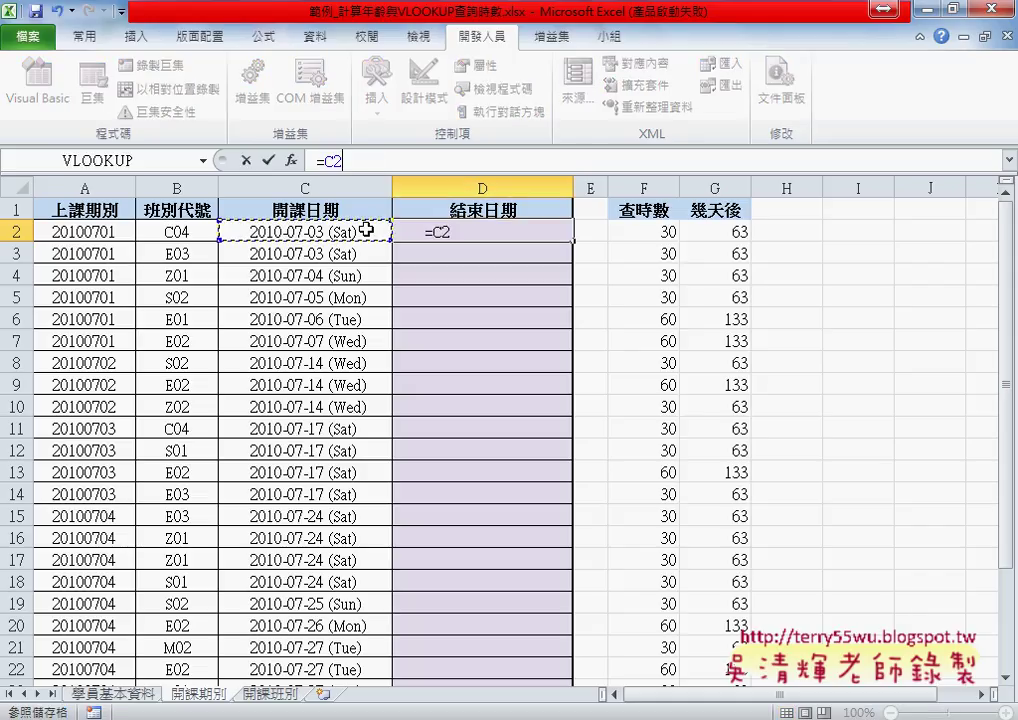
type("+")
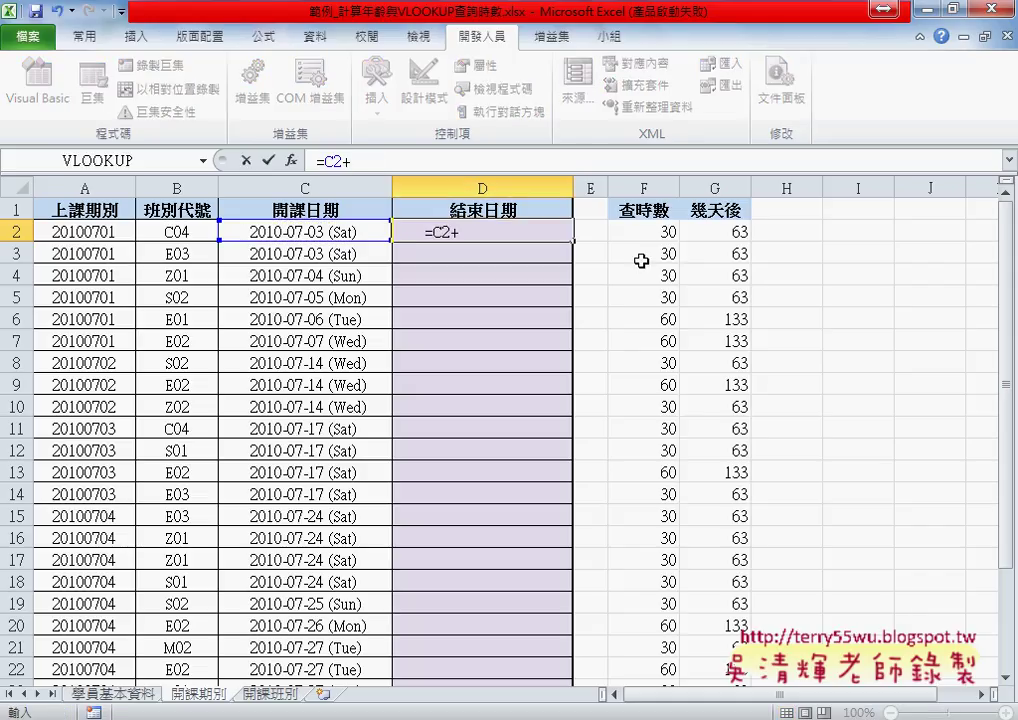
left_click(733, 236)
left_click(268, 160)
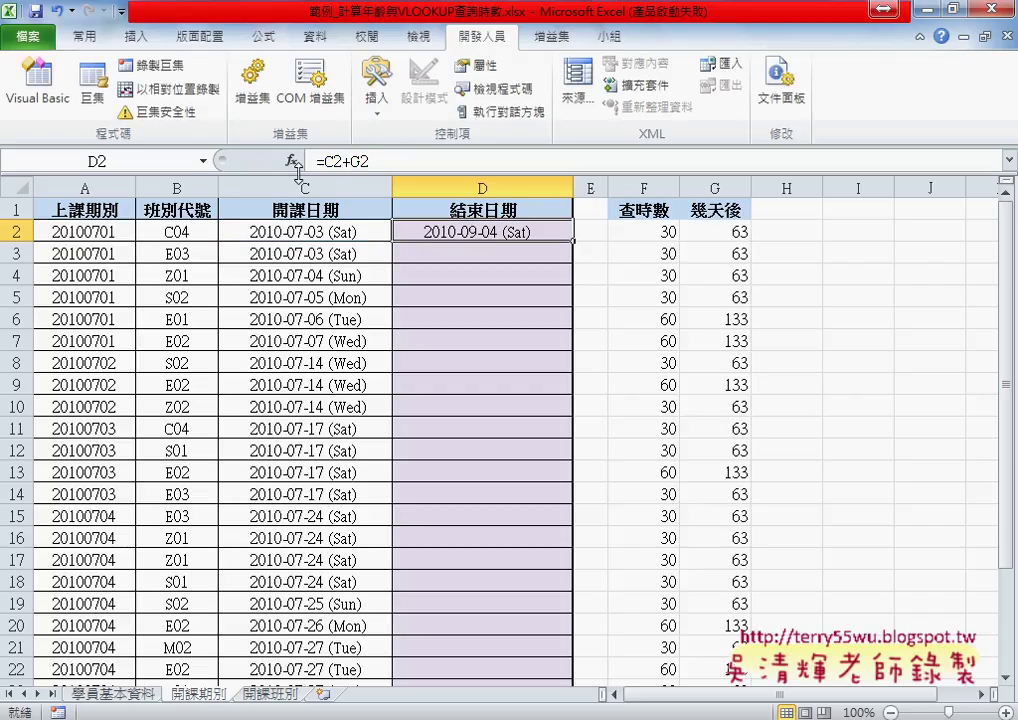
double_click(577, 244)
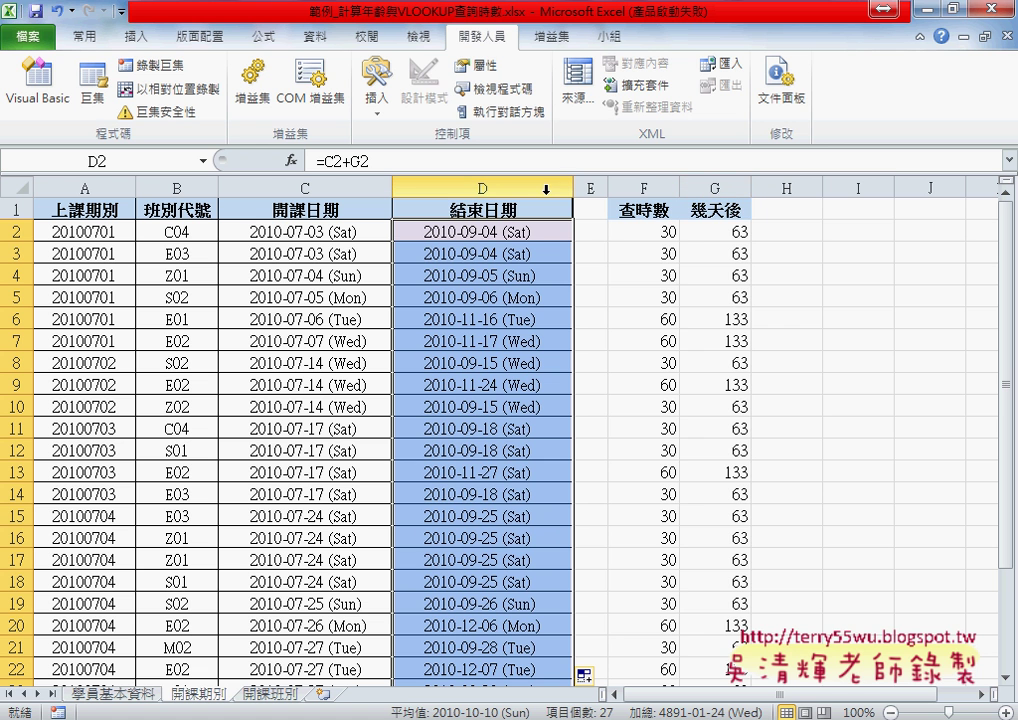
left_click_drag(716, 189, 645, 189)
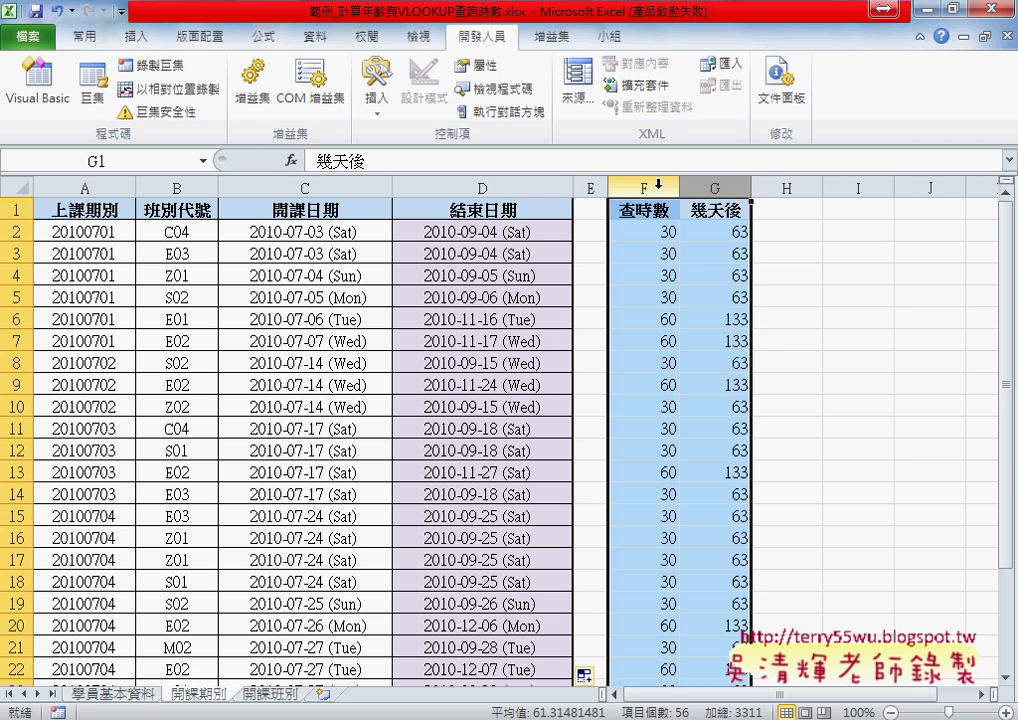
right_click(661, 222)
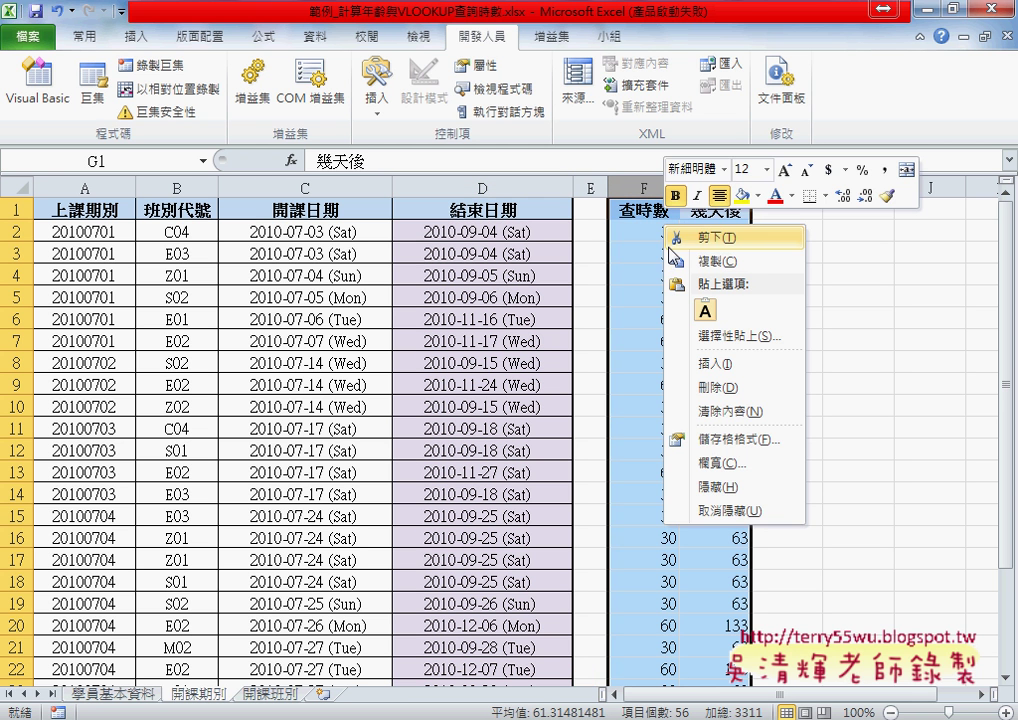
left_click(745, 494)
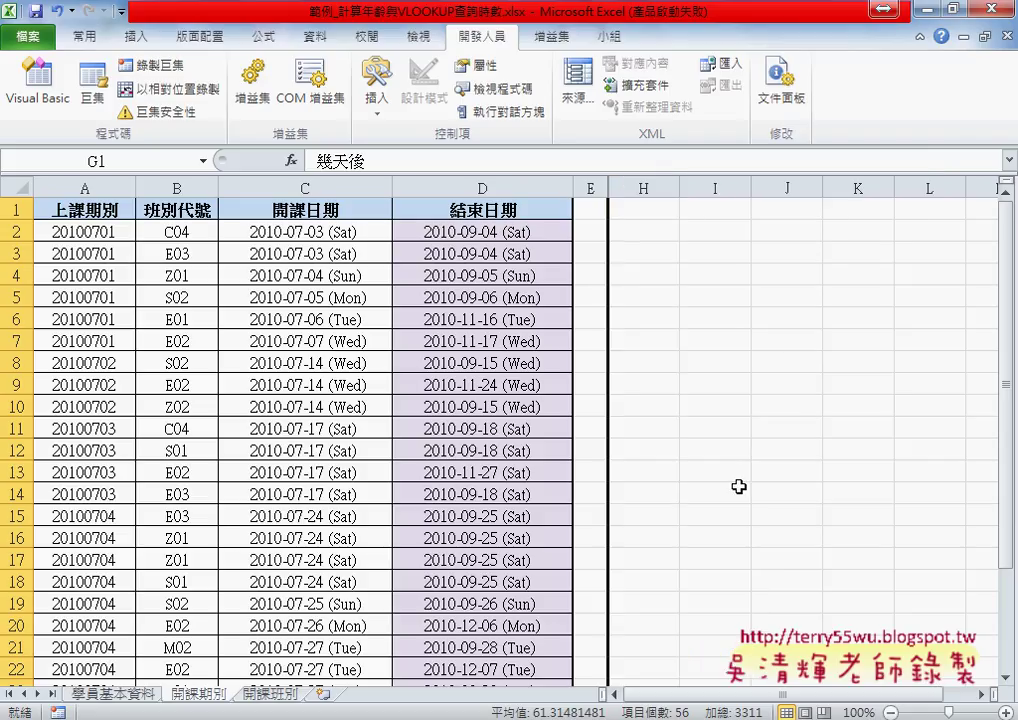
left_click(511, 232)
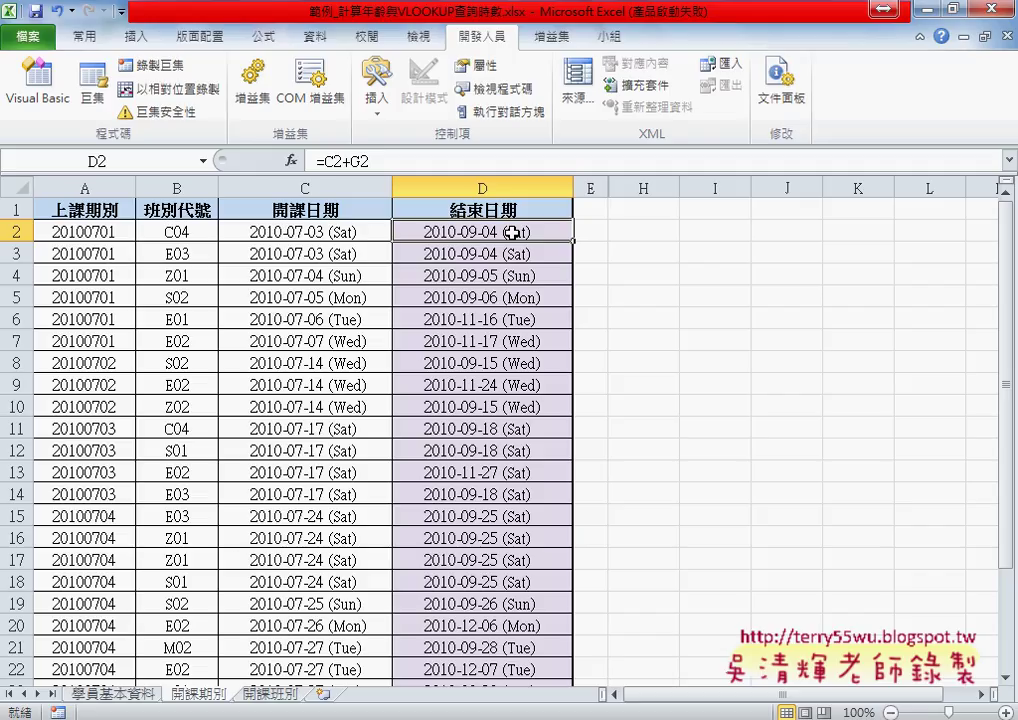
key("ctrl+z")
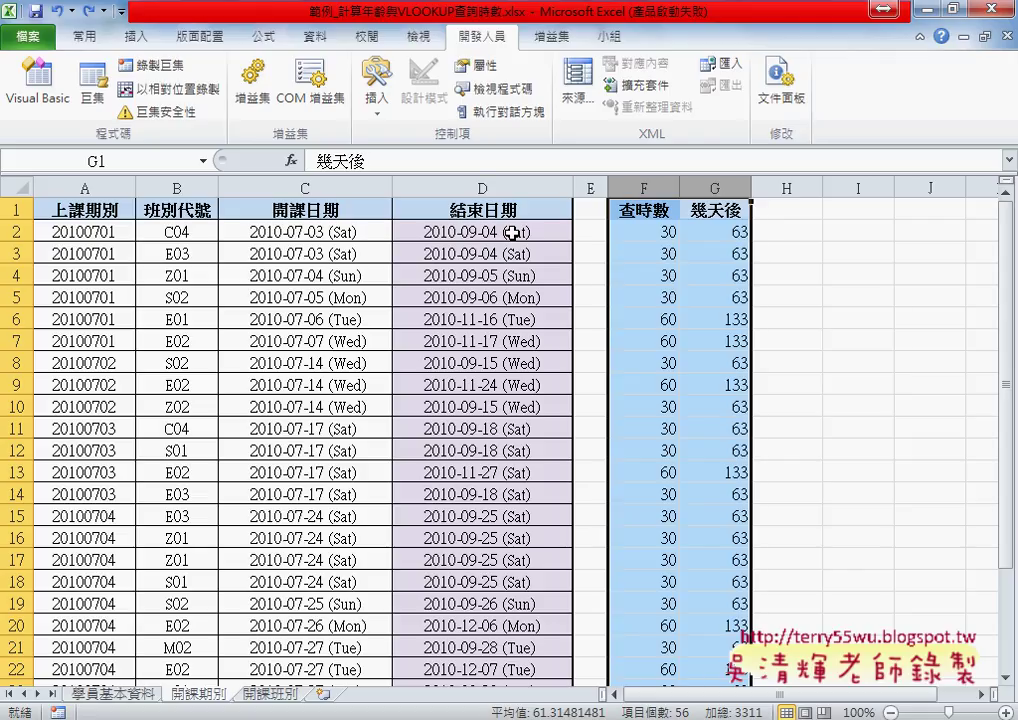
Step: Compare D2 with F2 and copy VLOOKUP(B2,開課班別,3,0) from F2's formula
left_click(512, 232)
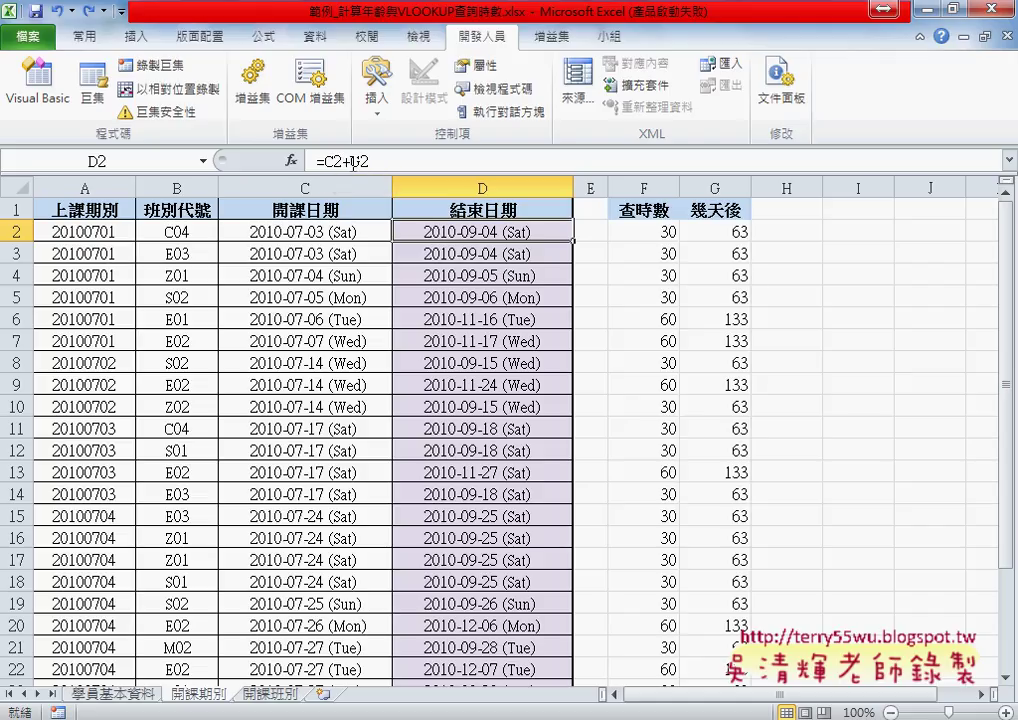
double_click(356, 161)
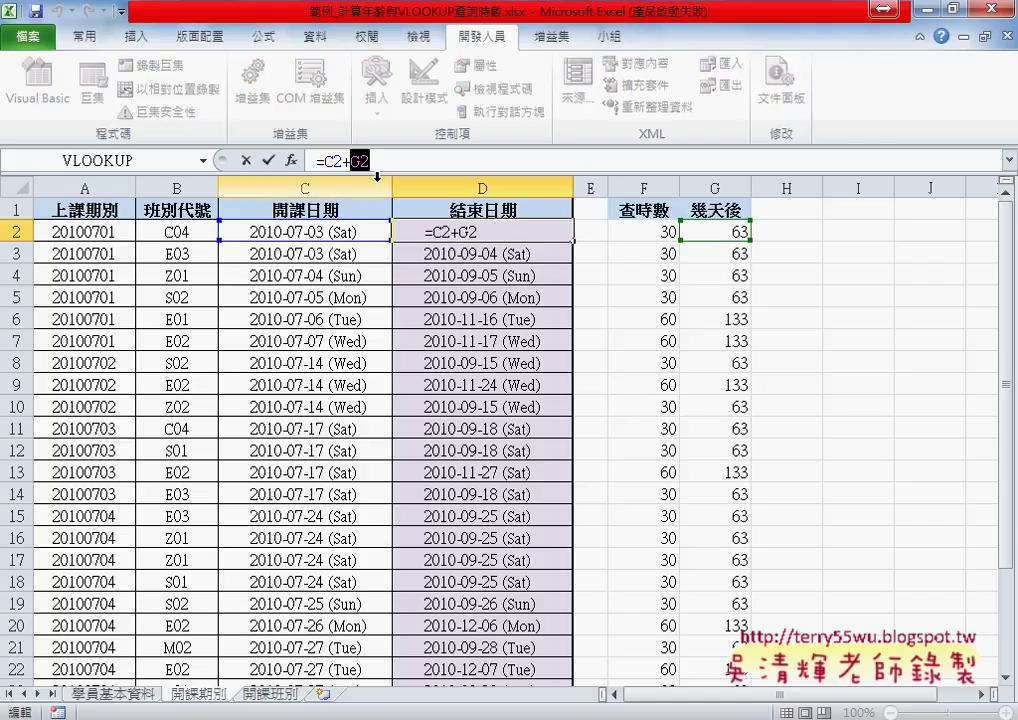
left_click(245, 160)
left_click(650, 232)
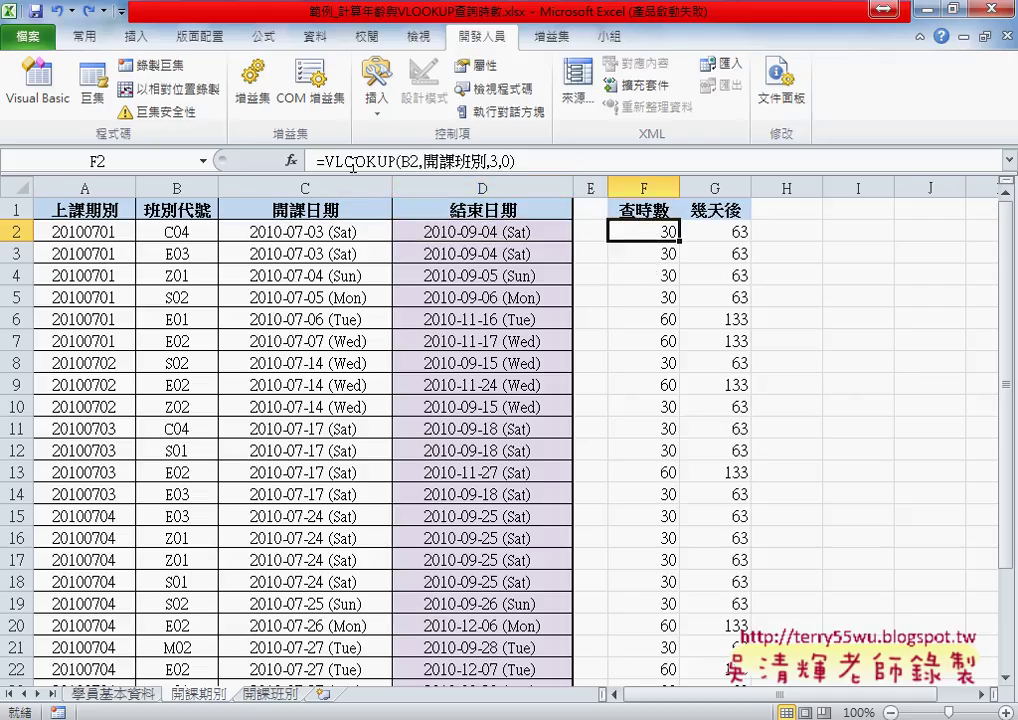
left_click(472, 238)
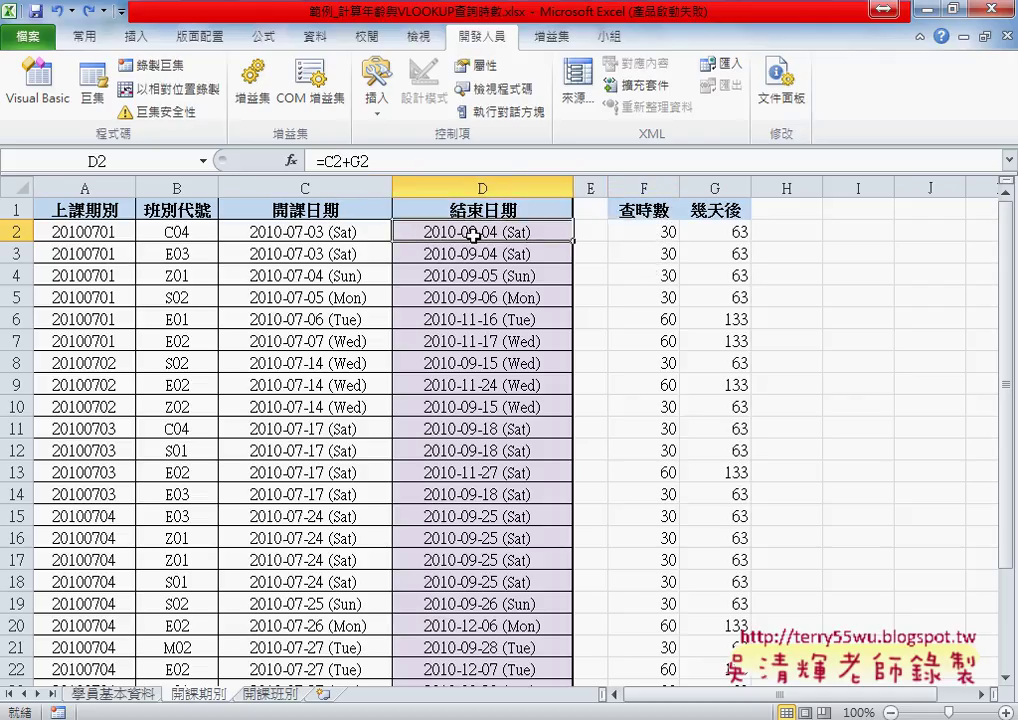
left_click(648, 231)
left_click_drag(325, 161, 537, 161)
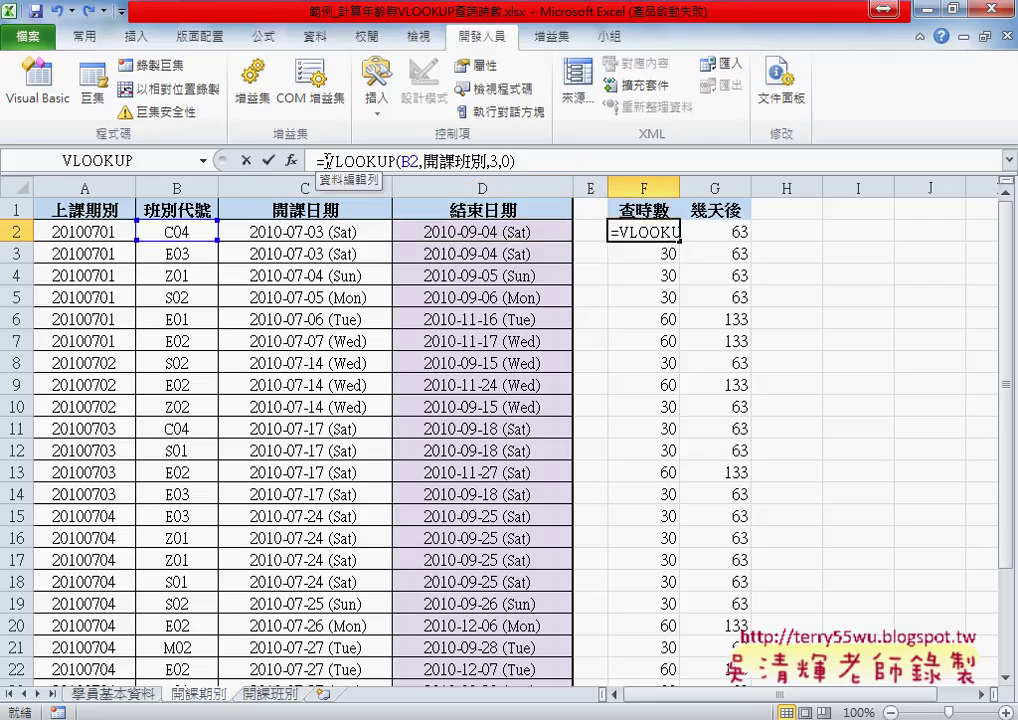
right_click(460, 163)
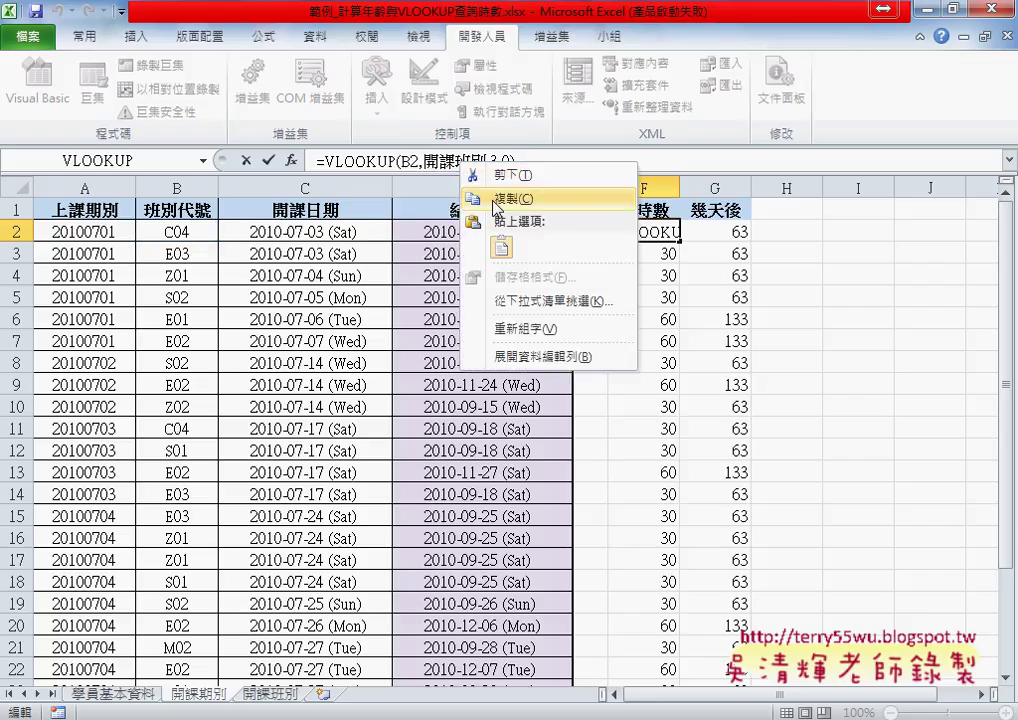
left_click(497, 199)
left_click(268, 160)
Step: Replace the G2 reference in D2's formula with the copied VLOOKUP expression
left_click(460, 231)
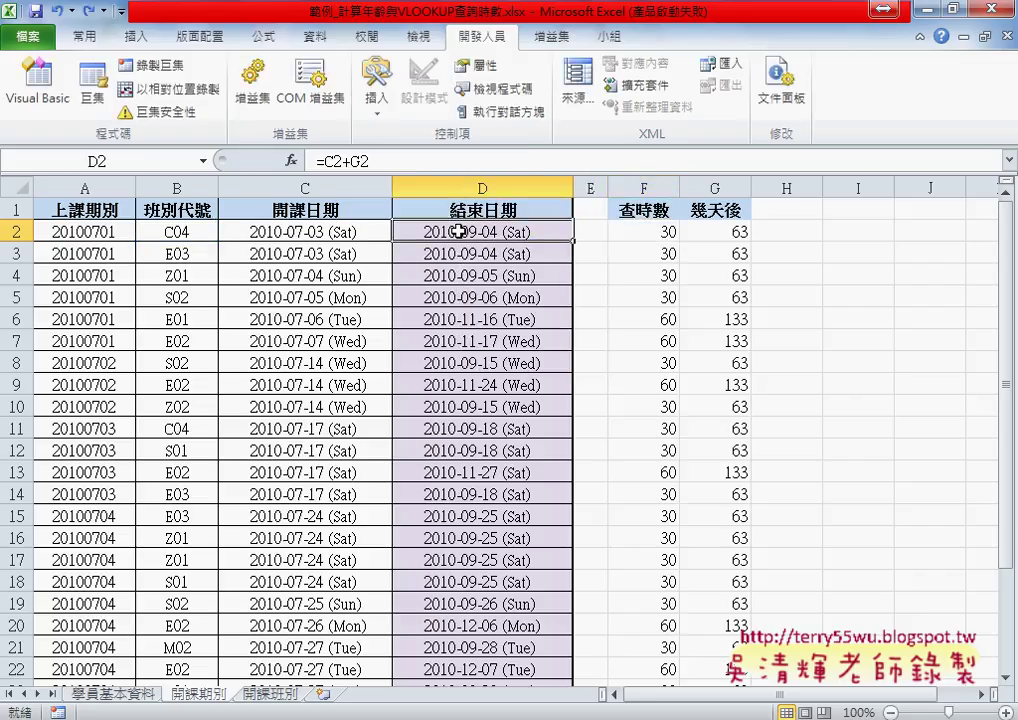
left_click_drag(347, 161, 386, 161)
right_click(414, 163)
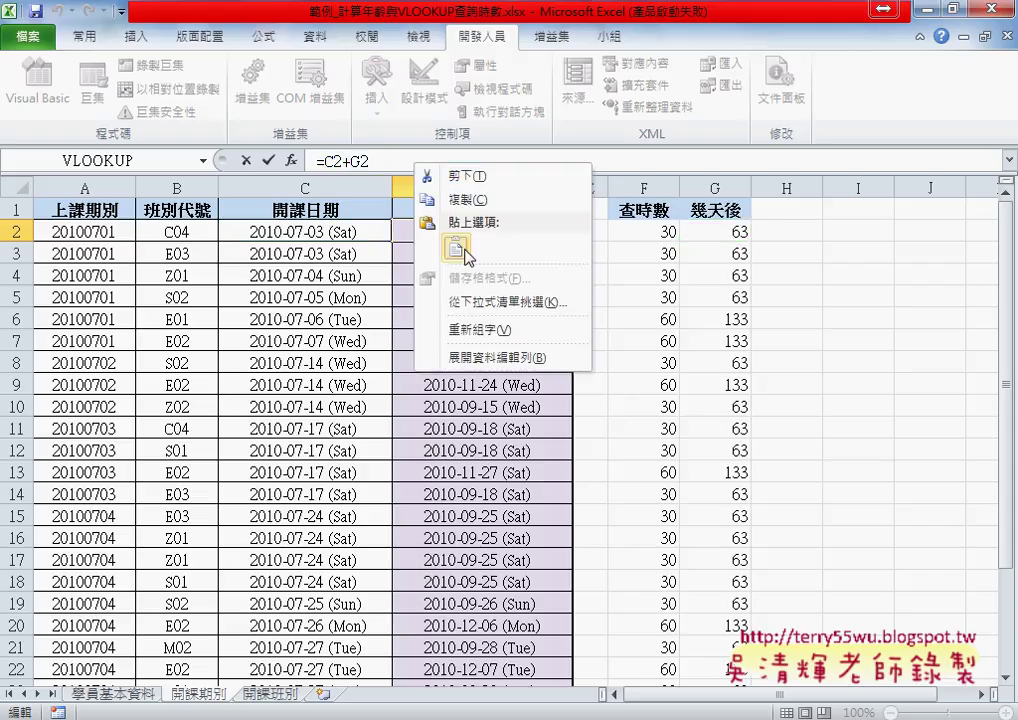
left_click(456, 249)
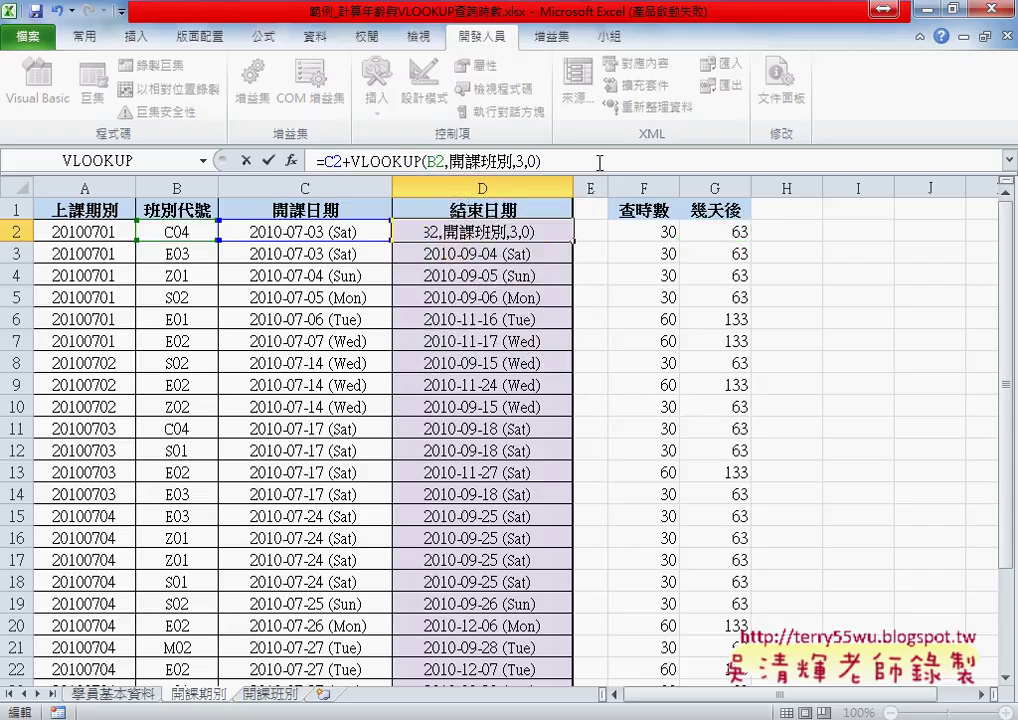
left_click_drag(351, 161, 553, 163)
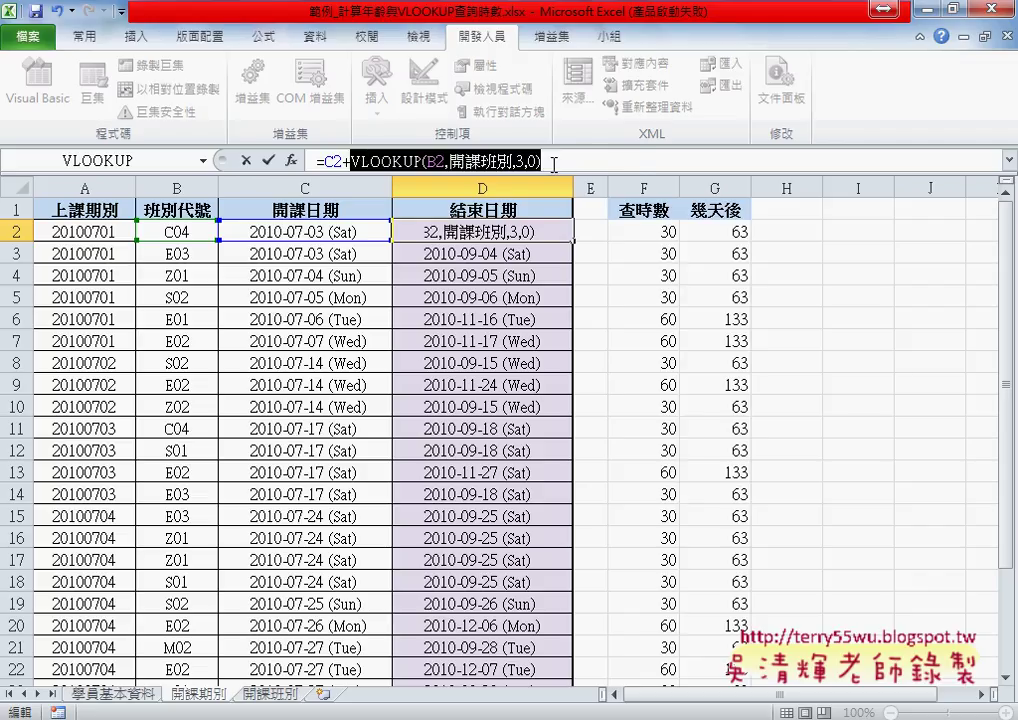
left_click(570, 163)
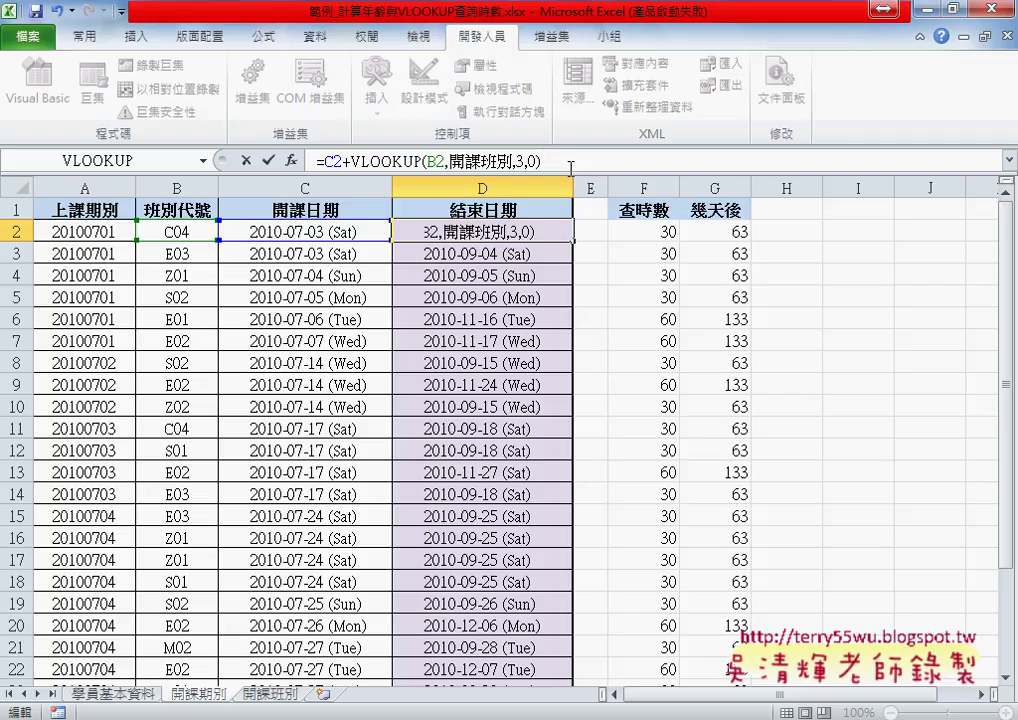
Step: Change D2 to =C2+(VLOOKUP(B2,開課班別,3,0)/3-1)*7 and fill it down column D
type("/3")
type("-1")
left_click(348, 160)
type("(")
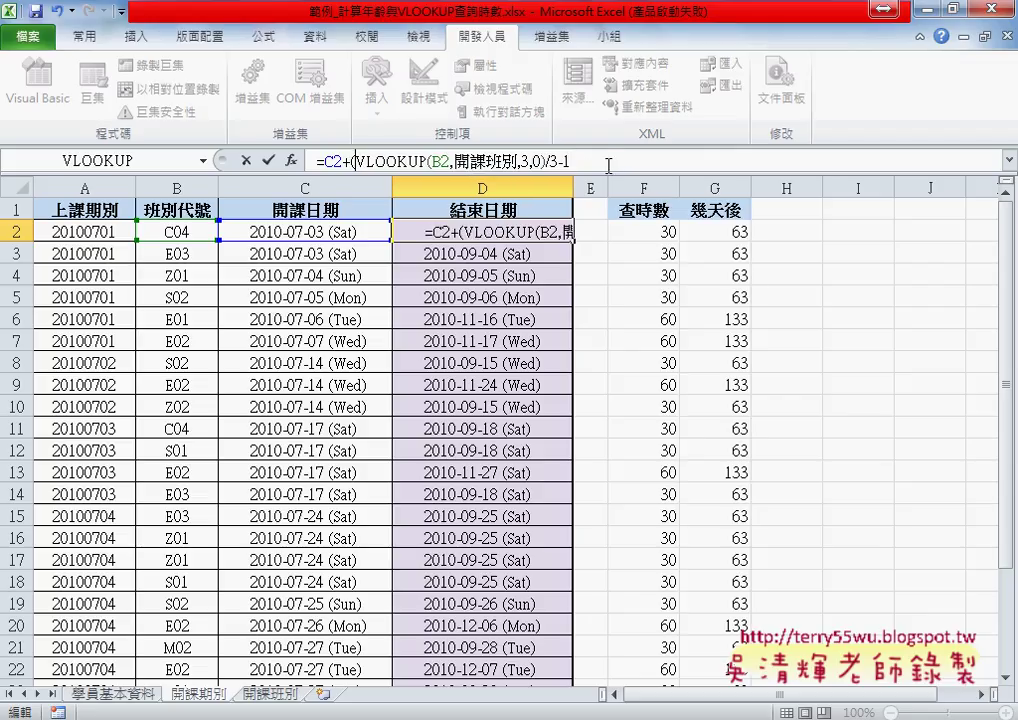
left_click(609, 160)
type(")")
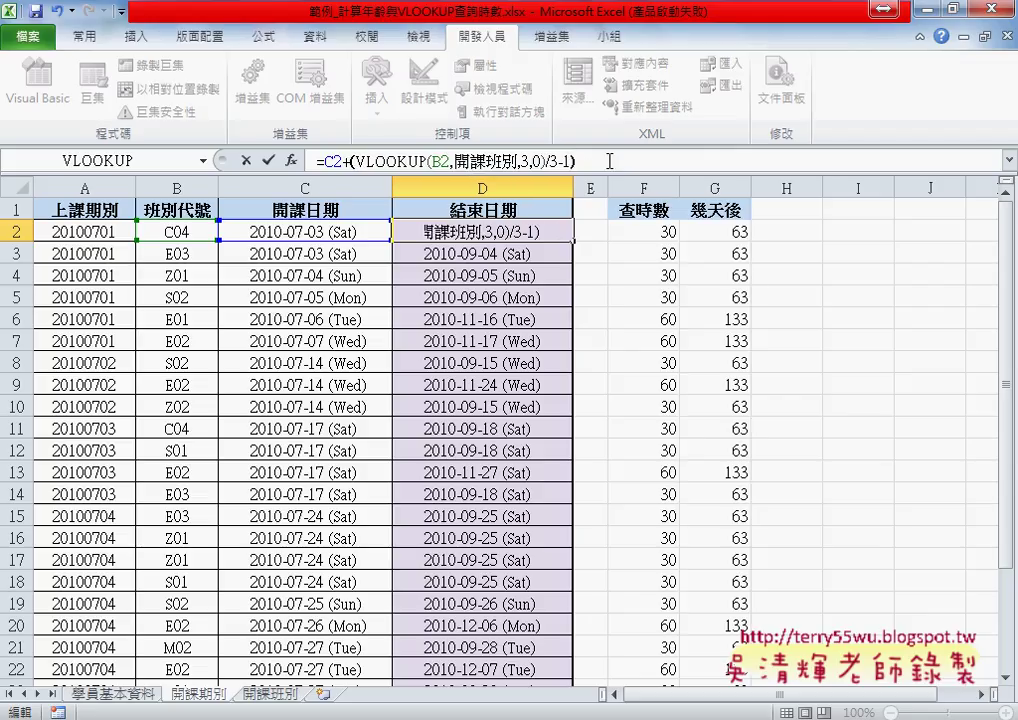
type("*7")
left_click_drag(561, 160, 568, 160)
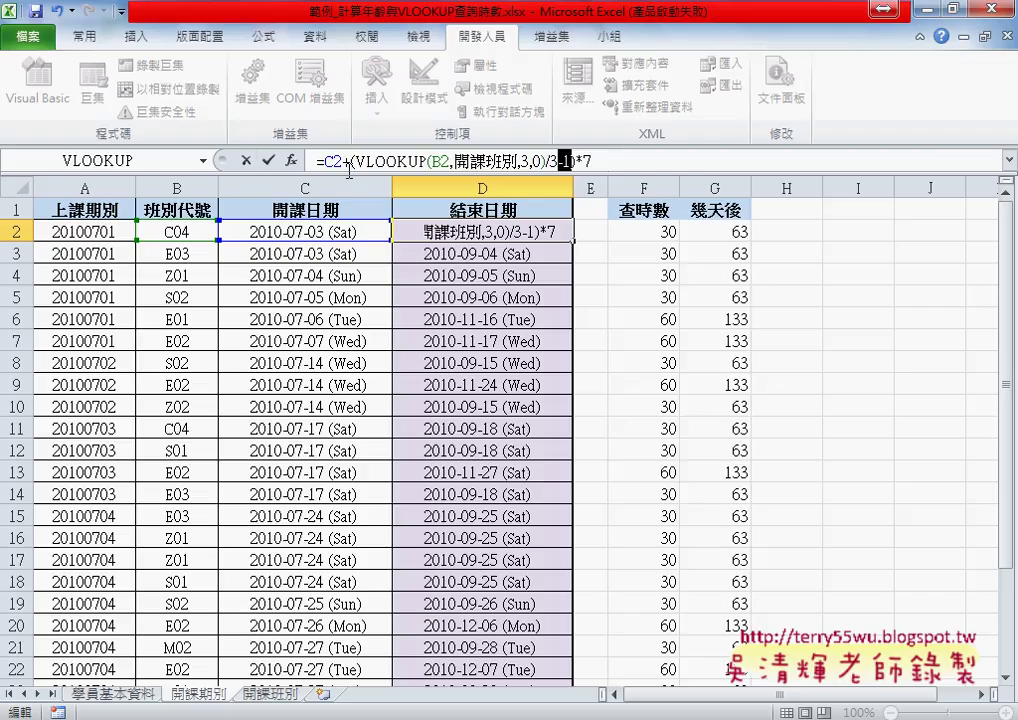
left_click(268, 160)
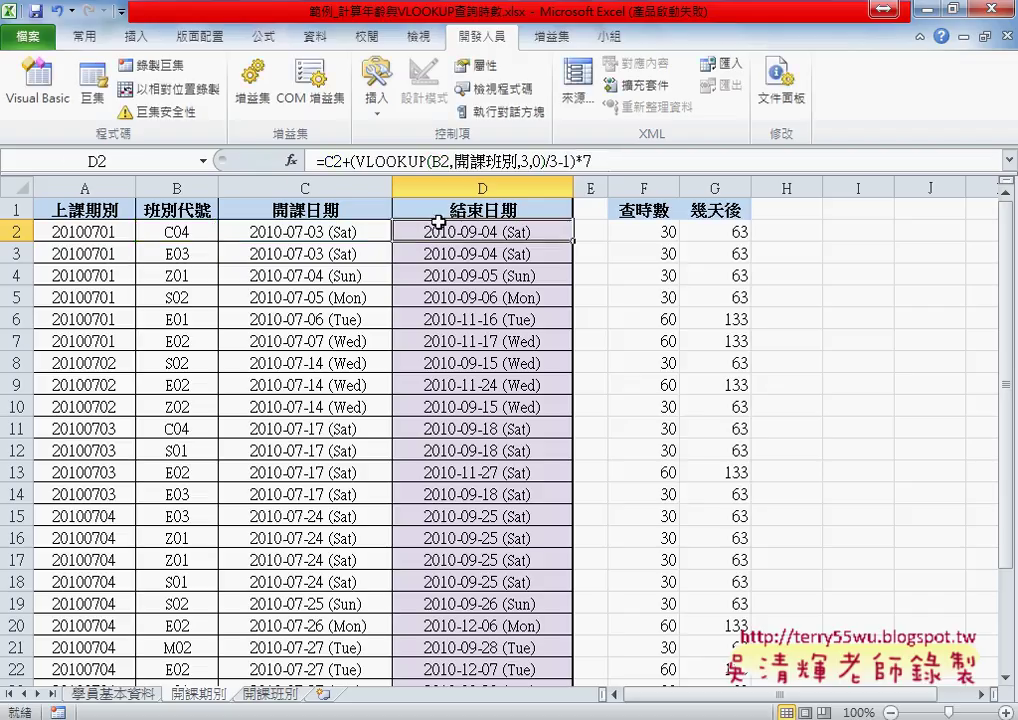
double_click(573, 241)
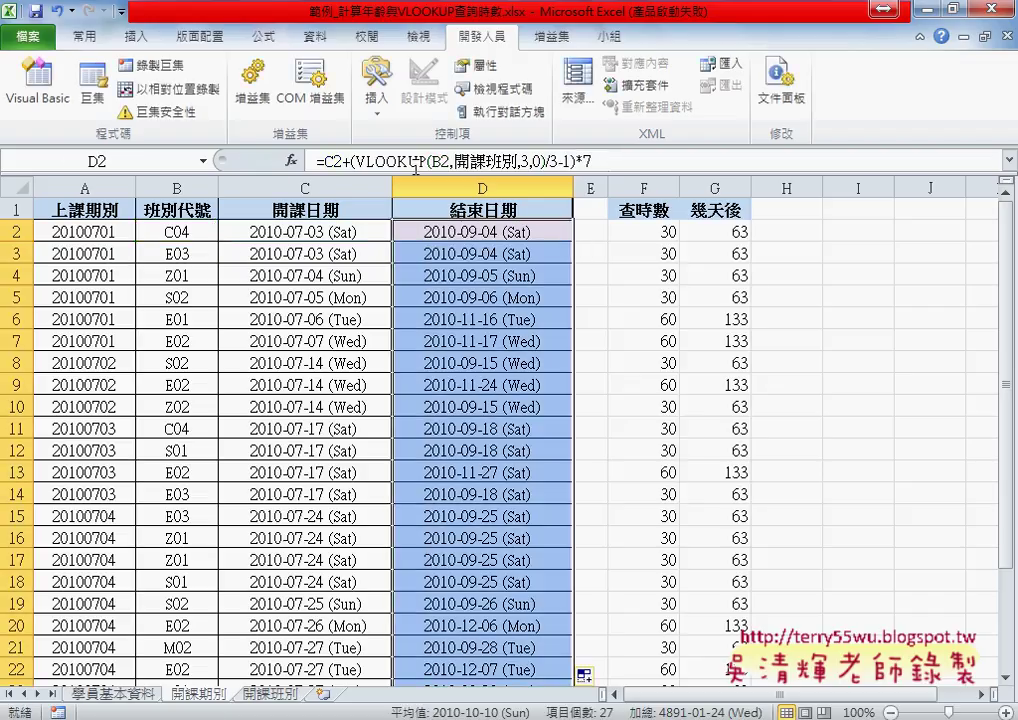
left_click_drag(350, 160, 601, 163)
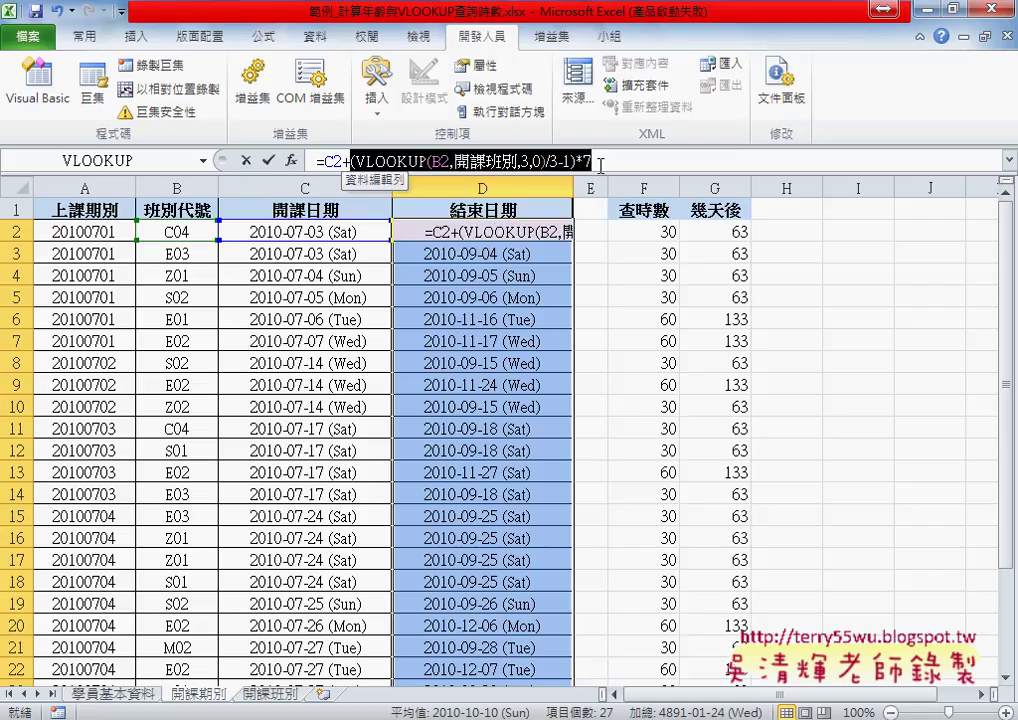